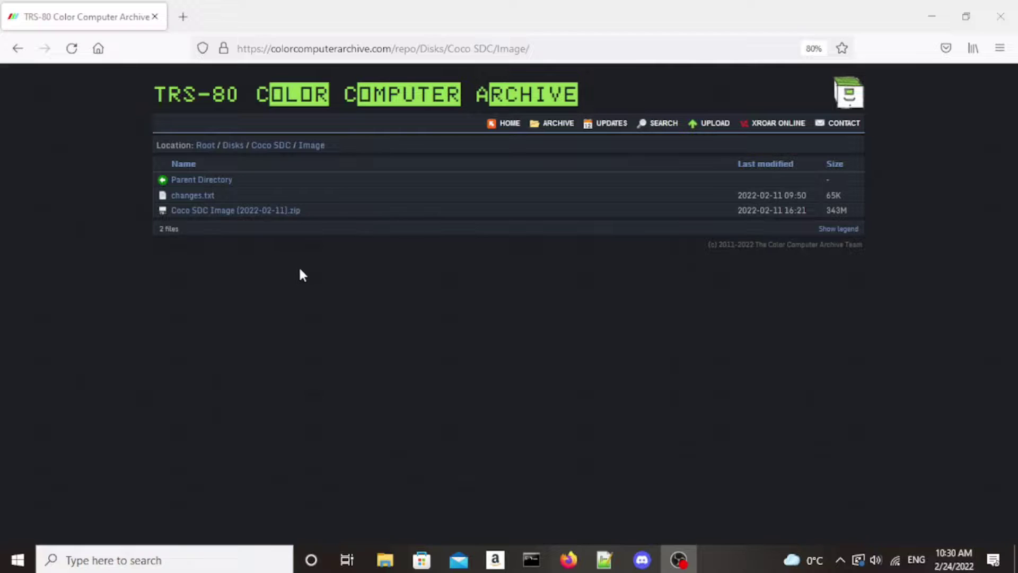
Download Coco SDC Image (2022-02-11).zip from the archive's Image folder, choosing to save the file
click(242, 212)
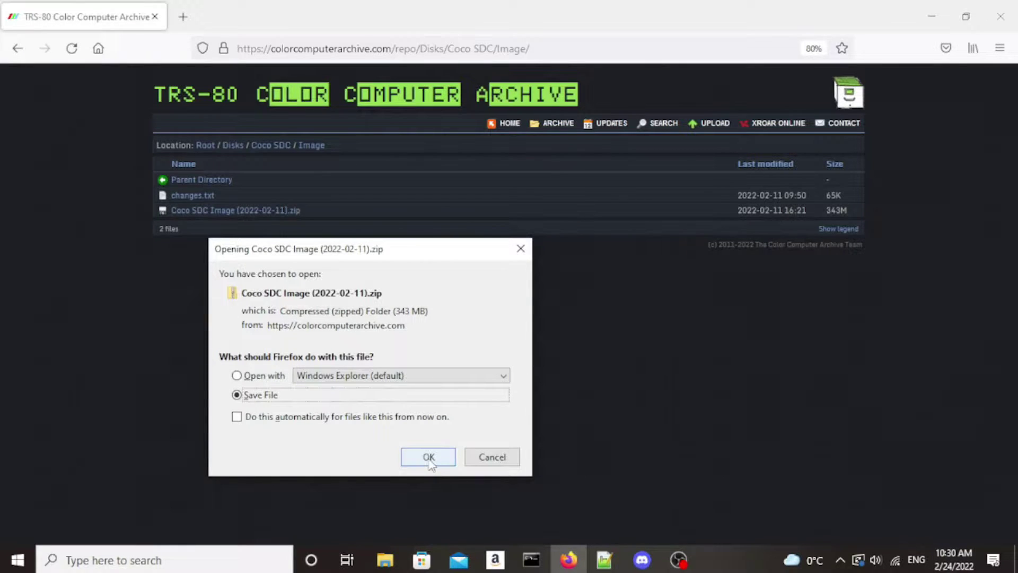
click(431, 458)
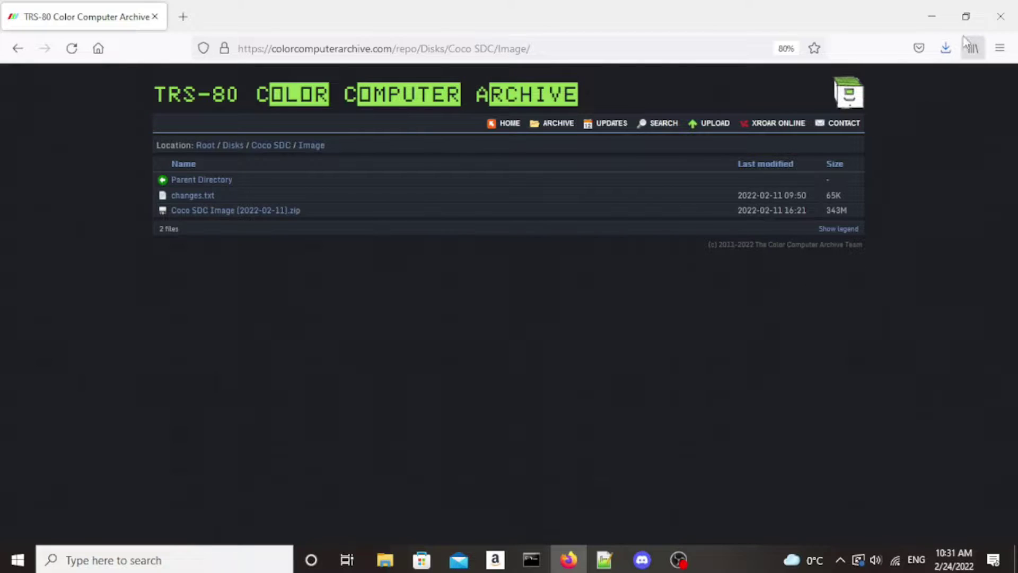
Restore the browser to a smaller window, move it aside and bring the COCOSDC (F:) drive window forward
click(966, 16)
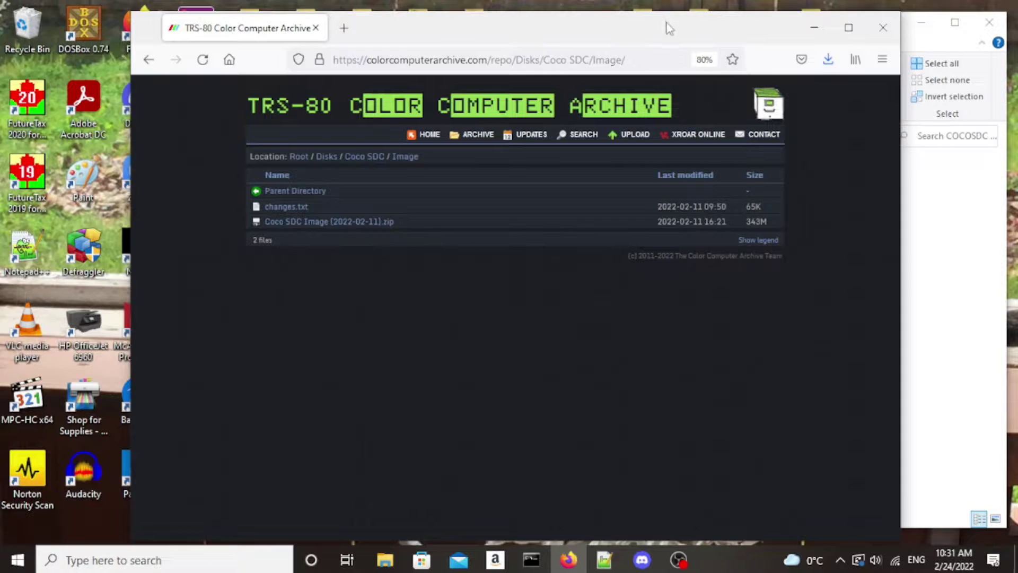
drag(669, 30, 533, 16)
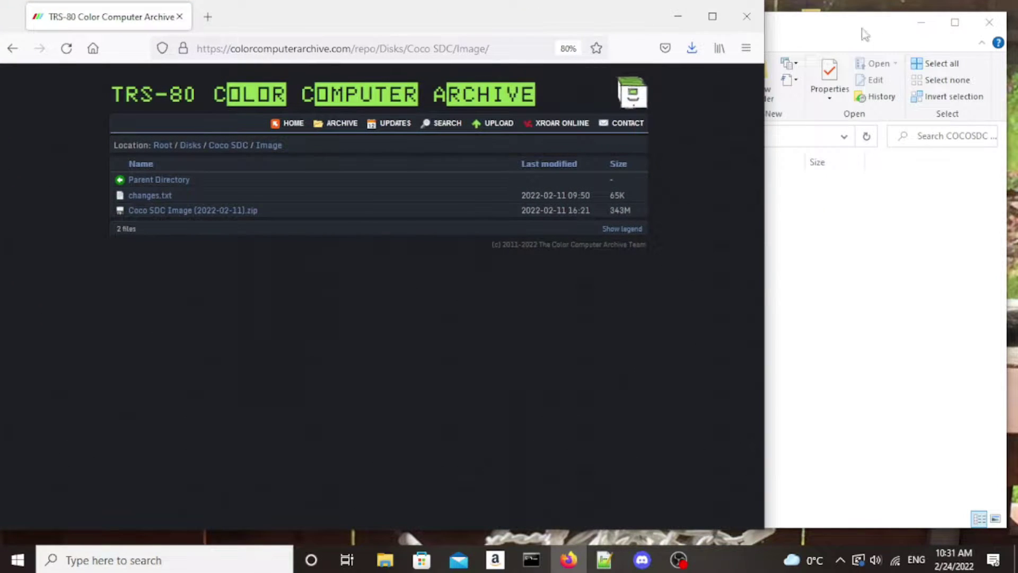
click(841, 30)
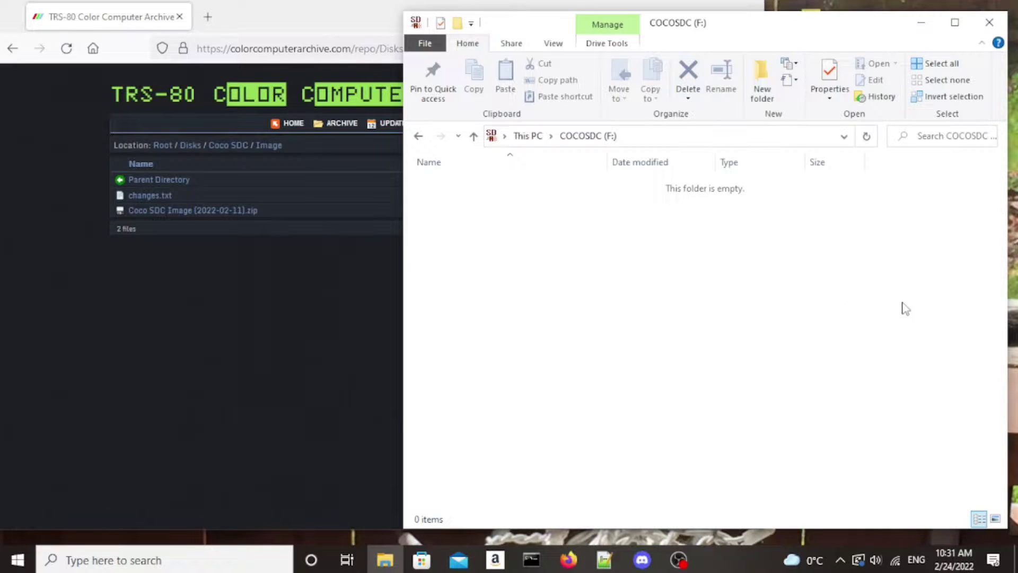
Open the downloaded Coco SDC Image zip file from the browser's downloads and bring its contents window forward
click(326, 348)
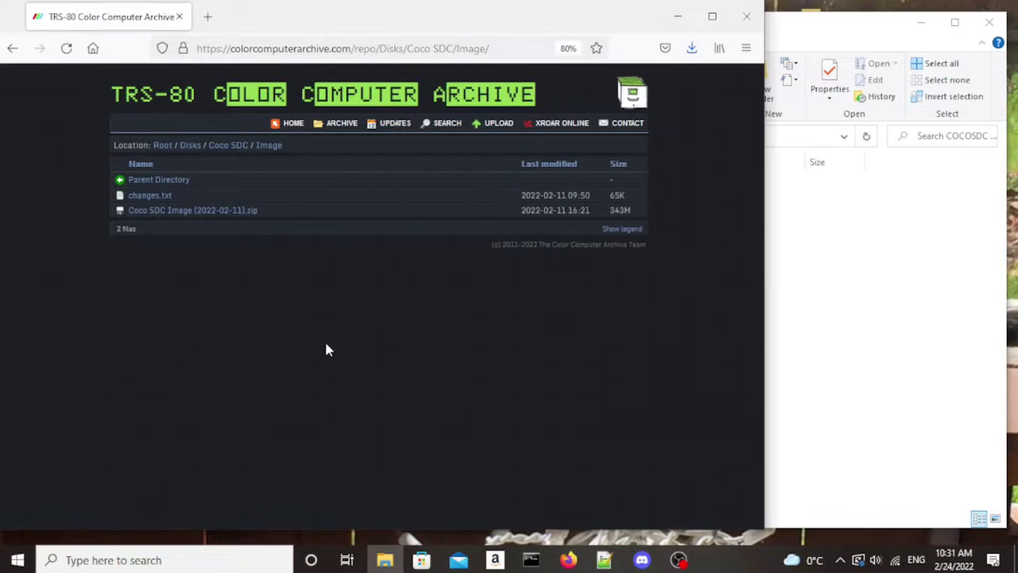
click(698, 52)
click(476, 81)
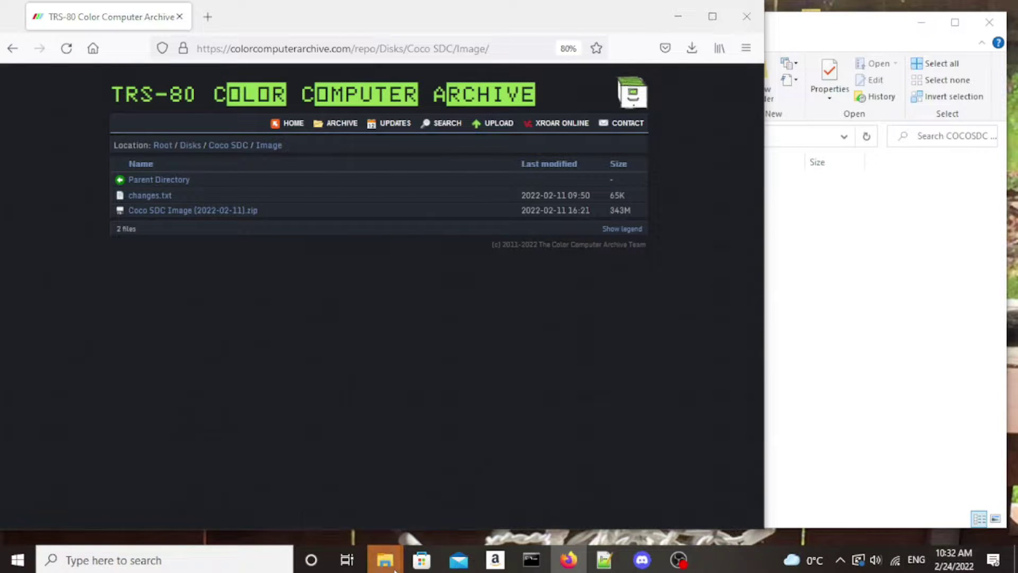
mouse_move(397, 565)
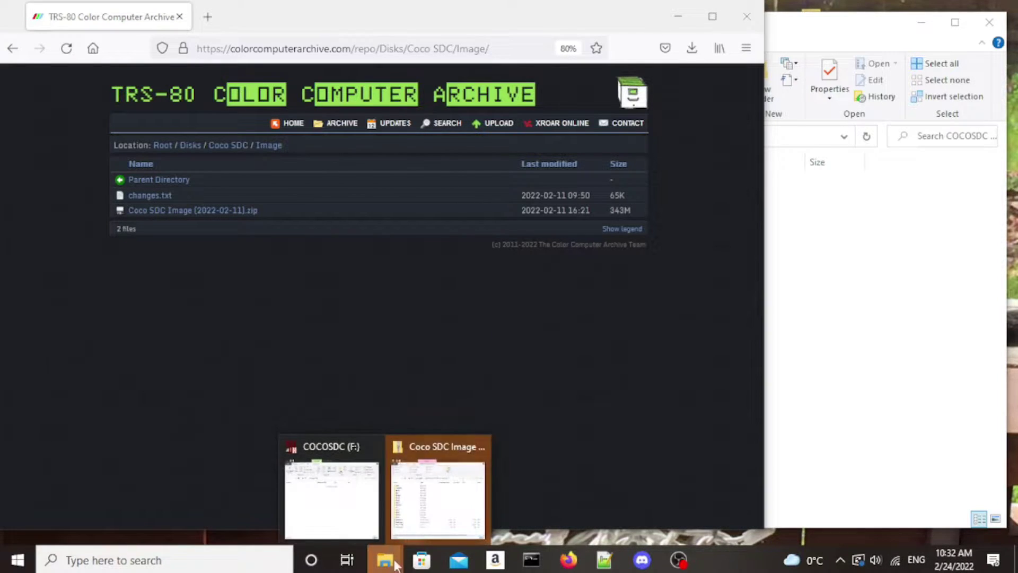
click(448, 500)
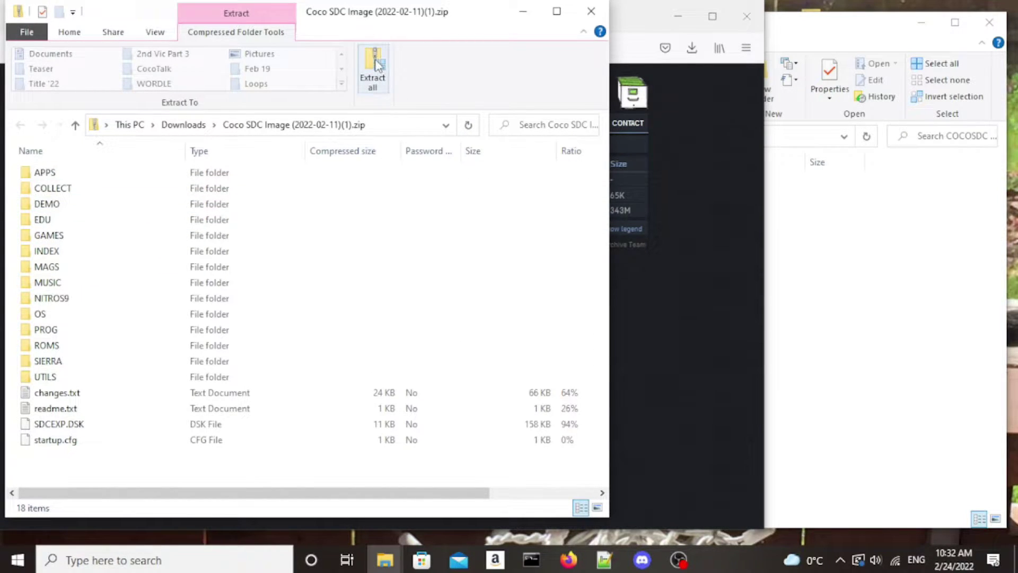
Copy all folders and files, from APPS through startup.cfg, out of the zip onto the COCOSDC (F:) card
click(62, 172)
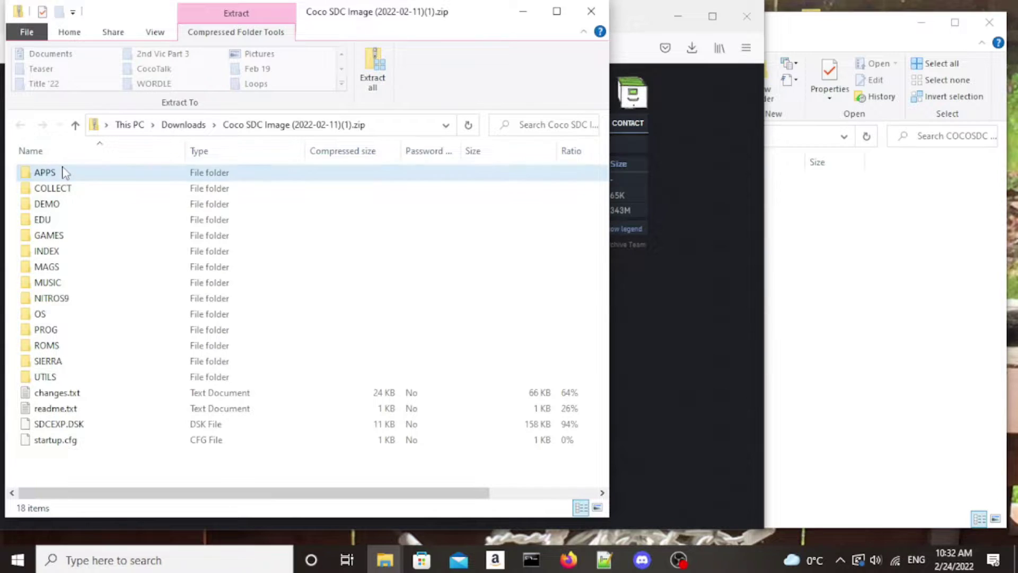
shift+click(95, 439)
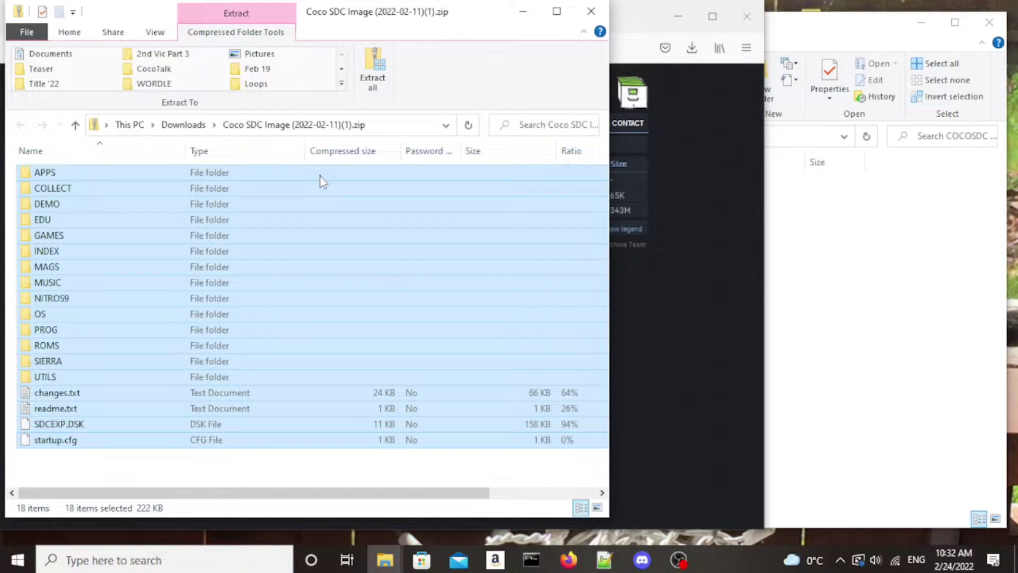
drag(323, 182, 847, 353)
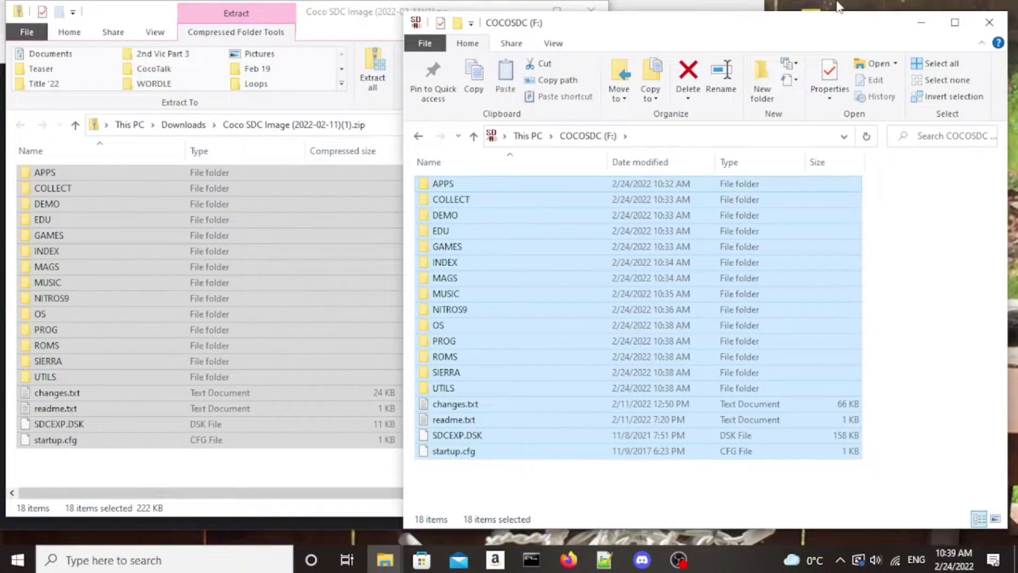
drag(792, 26, 599, 24)
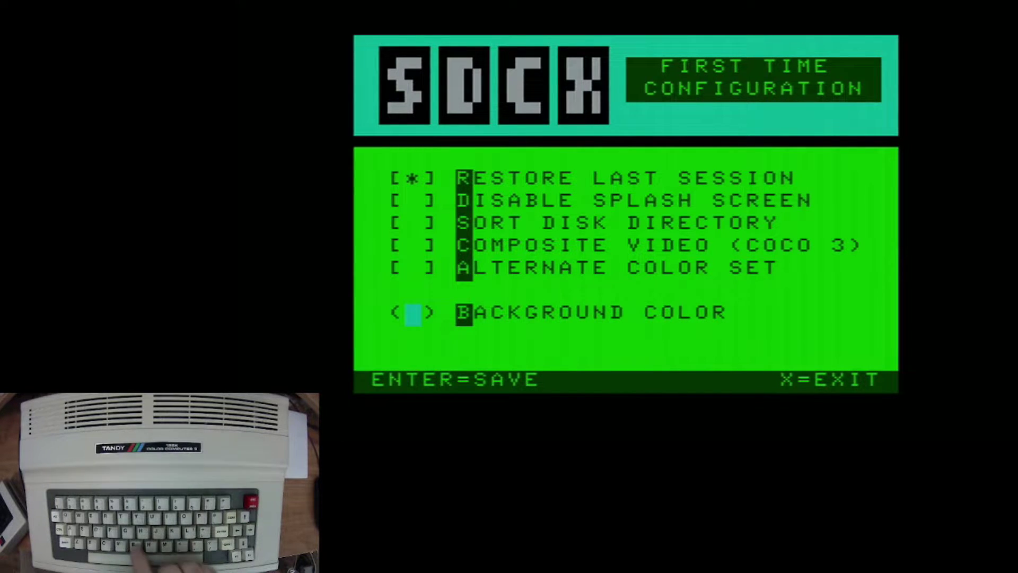
Set the background color to red in the SDCX first time configuration and save the settings
key(b)
key(b)
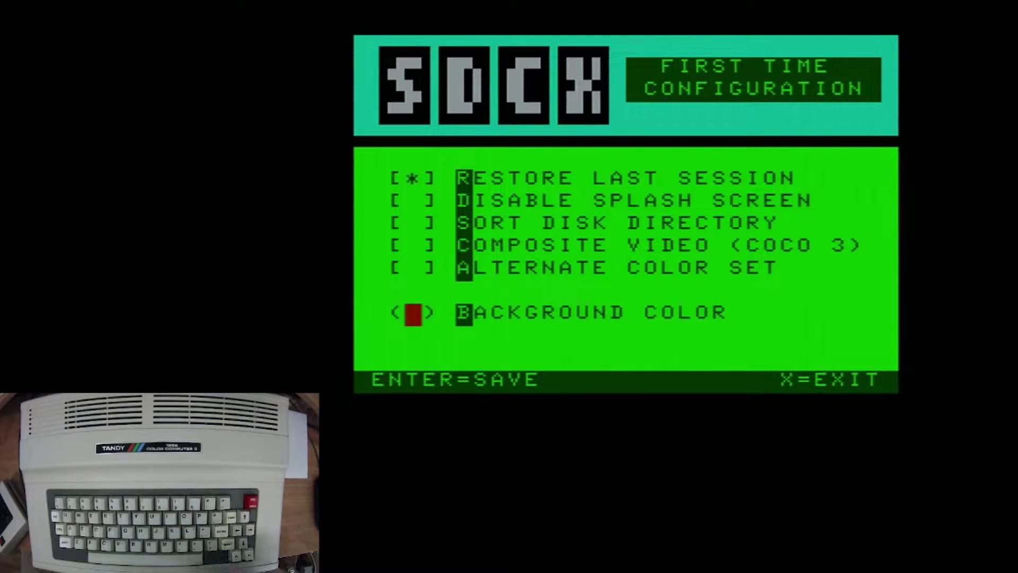
key(Return)
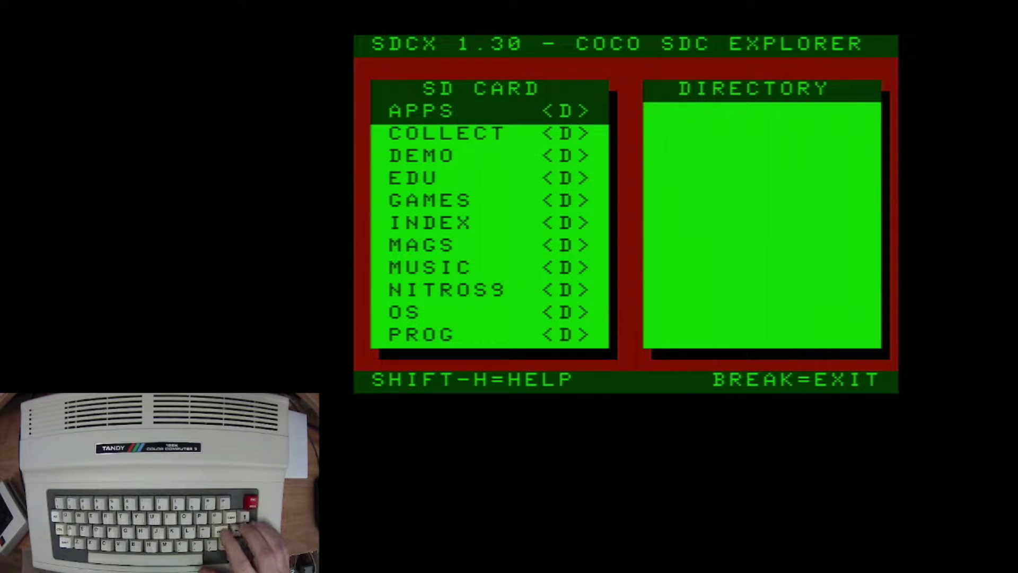
Open the APPS folder on the SD card and go into its A subfolder
key(Return)
key(Down)
key(Down)
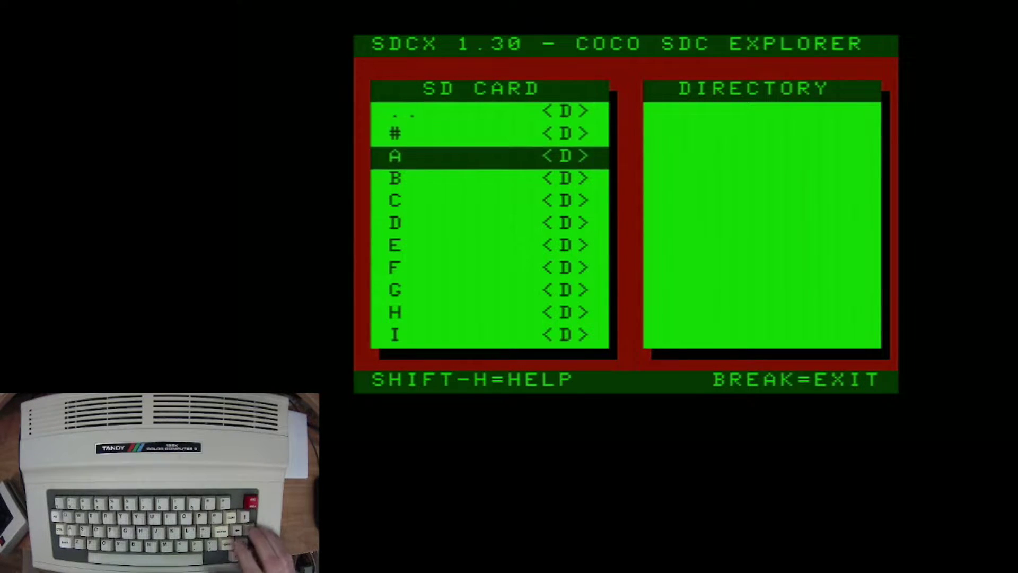
key(Return)
Select the ACCOUNT3.DSK disk image and run CA3.BAS from its directory
key(Down)
key(Down)
key(Down)
key(Down)
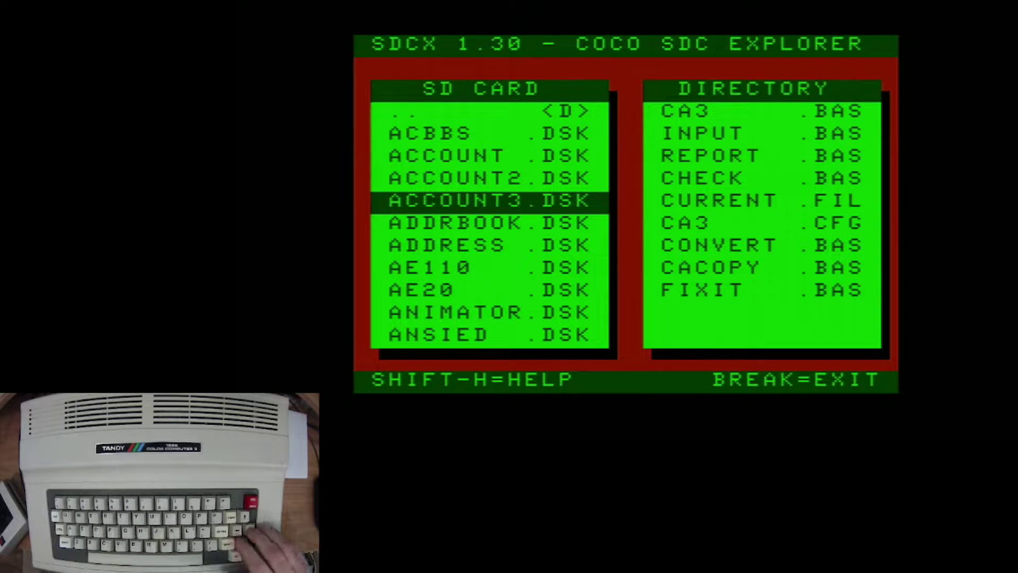
key(Right)
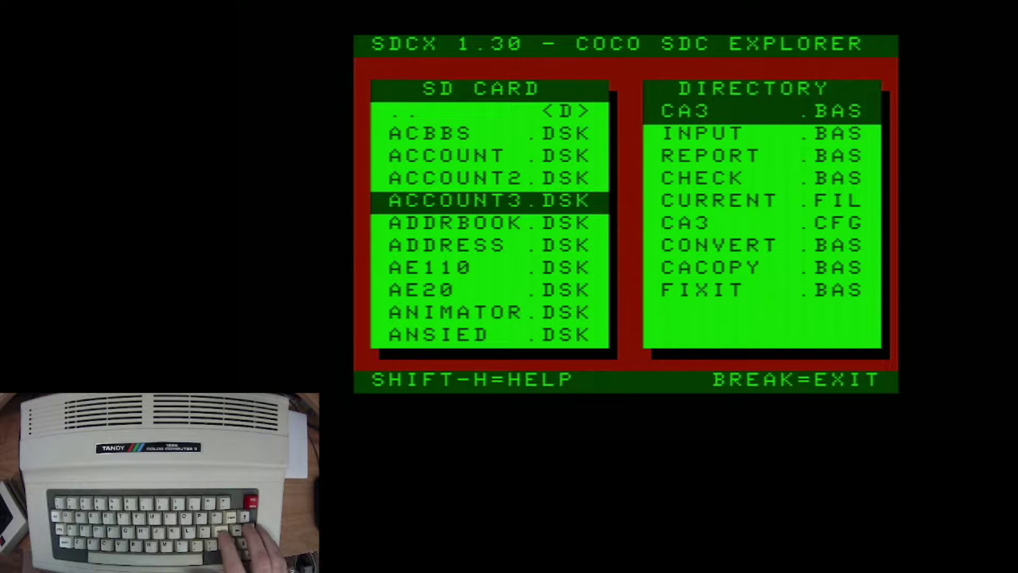
key(Return)
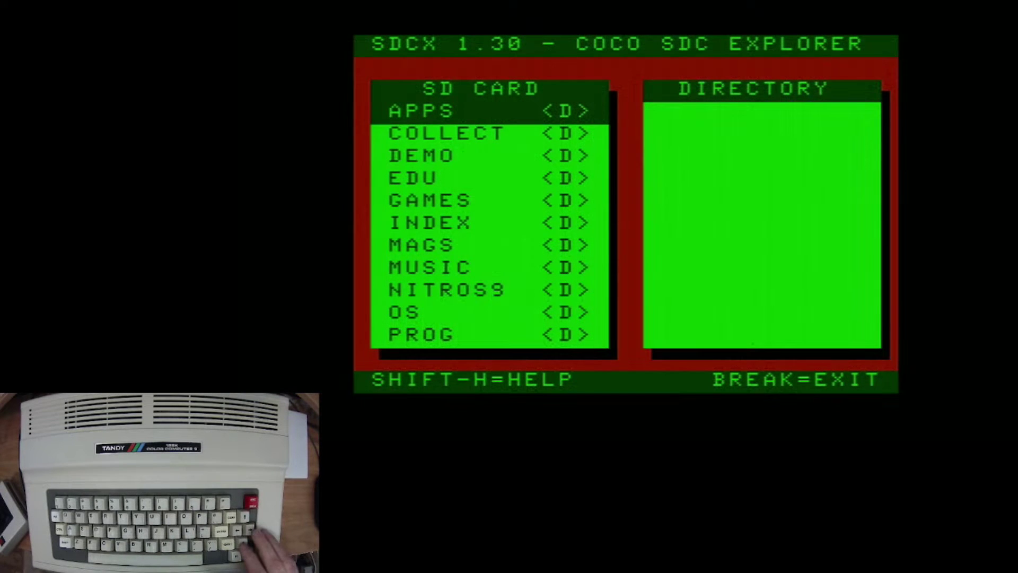
Open the GAMES folder on the SD card and go into its # subfolder
key(Down)
key(Down)
key(Down)
key(Down)
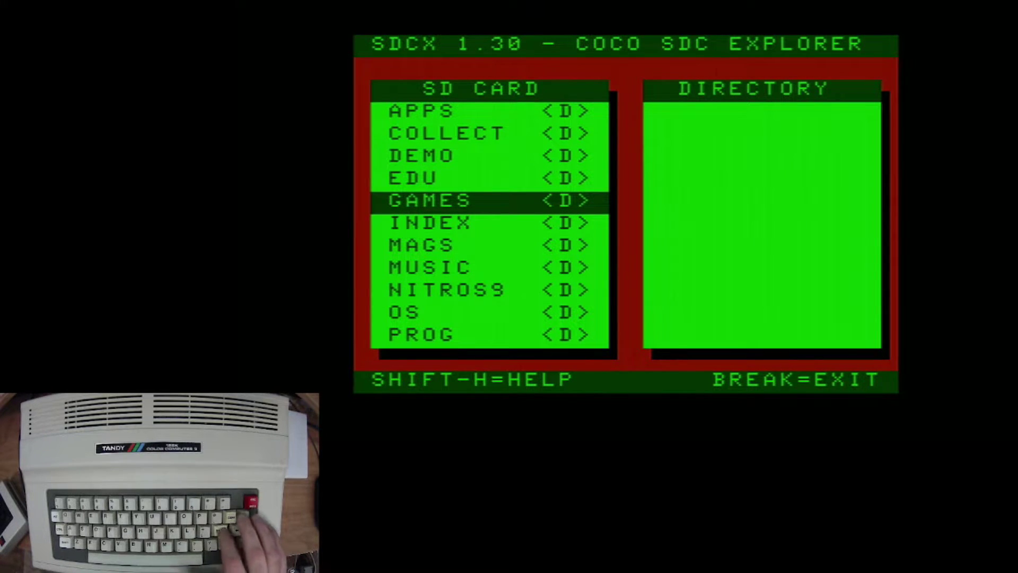
key(Return)
key(Down)
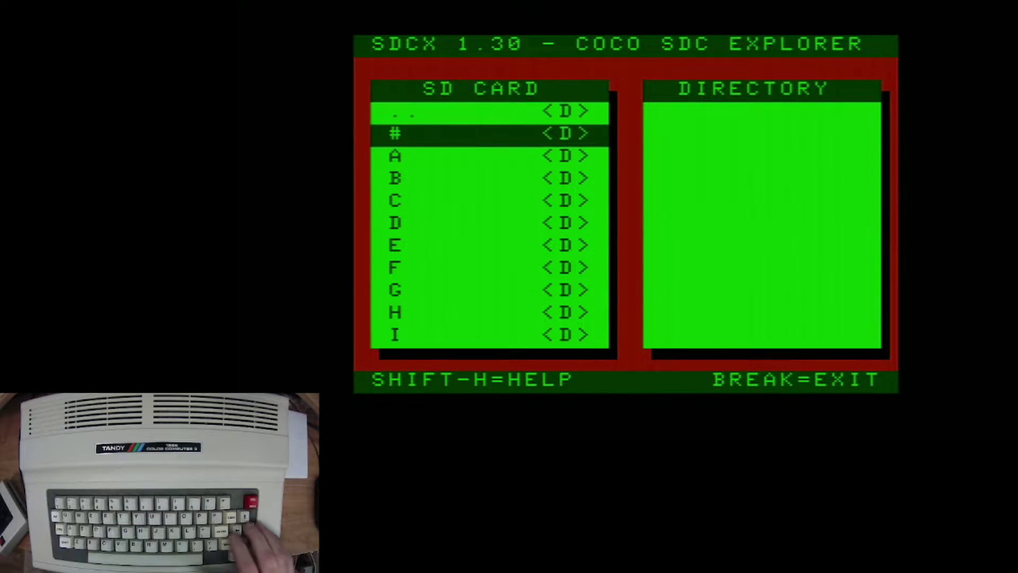
key(Return)
Browse the disk images in the # games folder down to 8BALL.DSK and back to the start of the list
key(Down)
key(Down)
key(Down)
key(Down)
key(Down)
key(Down)
key(Down)
key(Down)
key(Down)
key(Down)
key(Down)
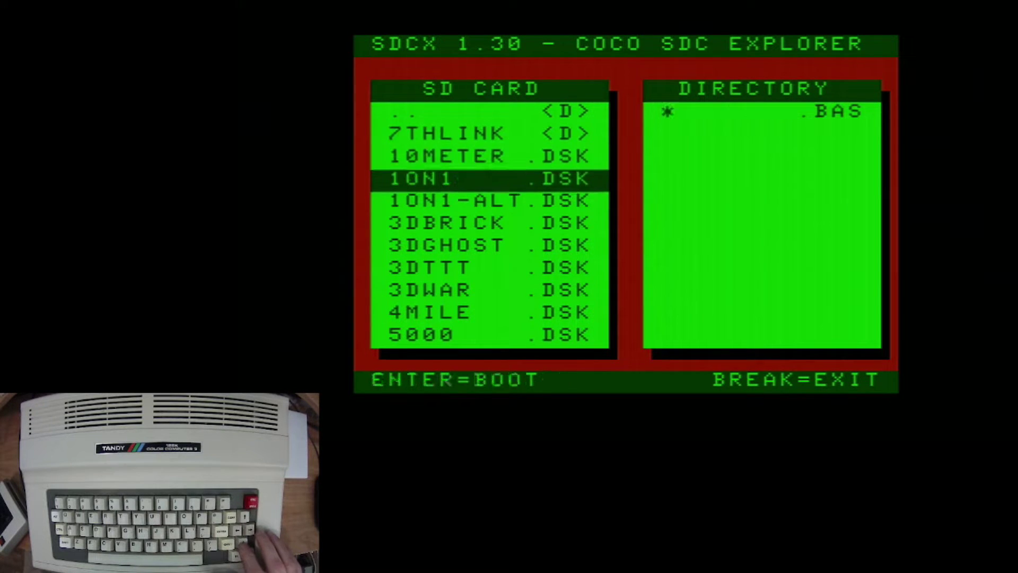
key(Down)
key(Down)
key(Down)
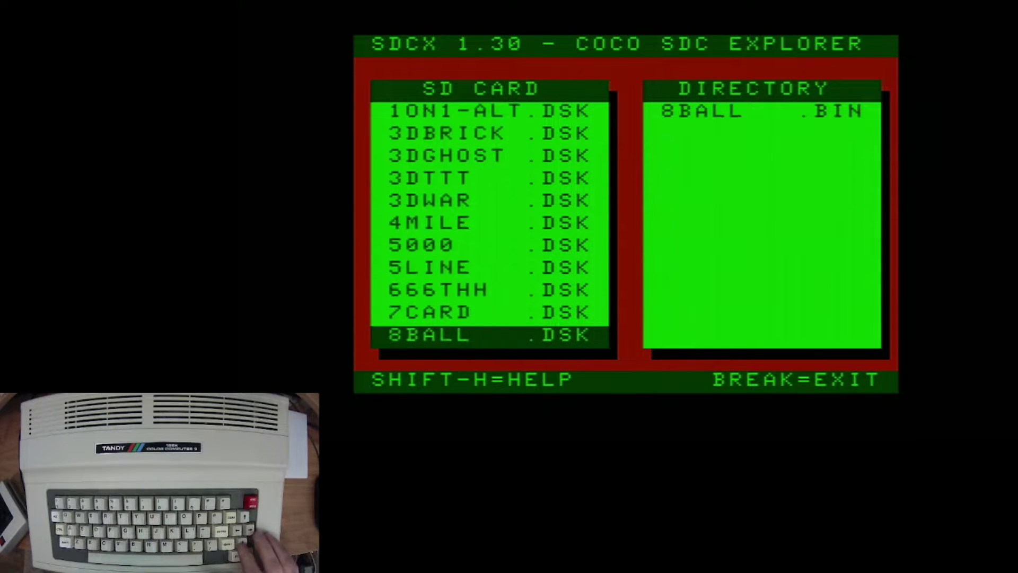
key(Up)
key(Up)
key(Up)
key(Up)
key(Up)
key(Up)
key(Up)
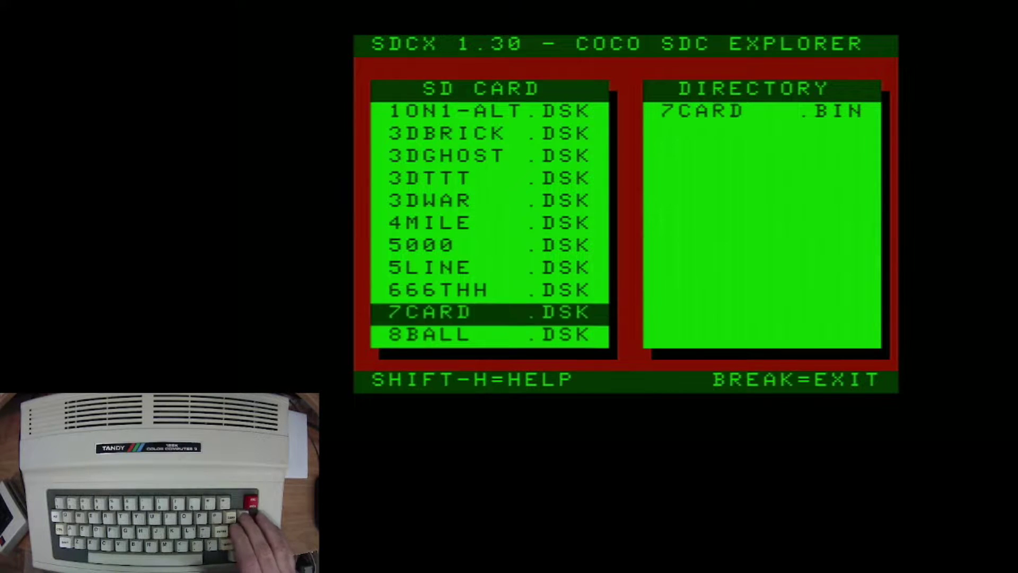
key(Up)
key(Up)
key(Up)
key(Up)
key(Up)
key(Up)
key(Up)
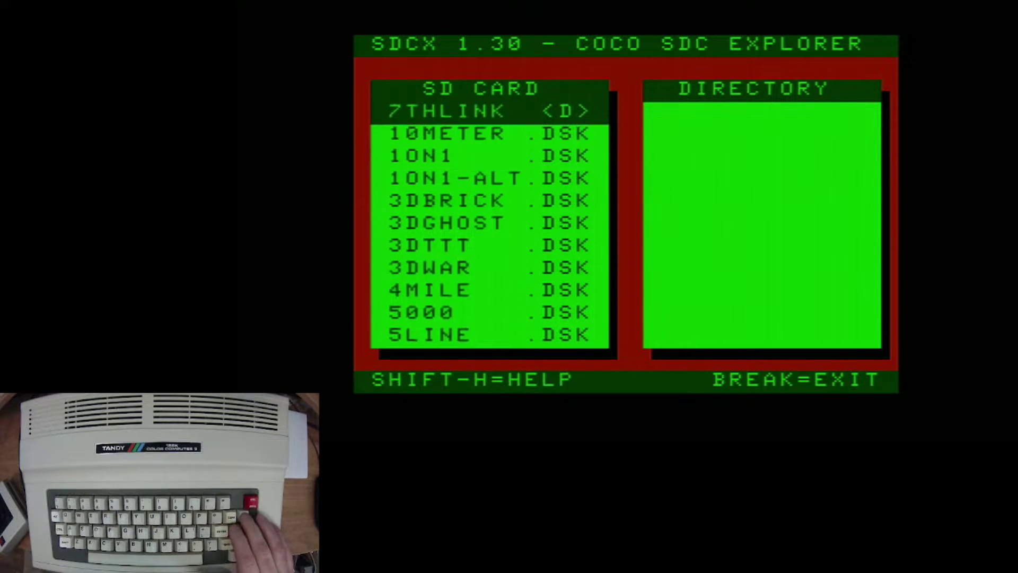
Return to the parent GAMES folder and open its A subfolder
key(Return)
key(Down)
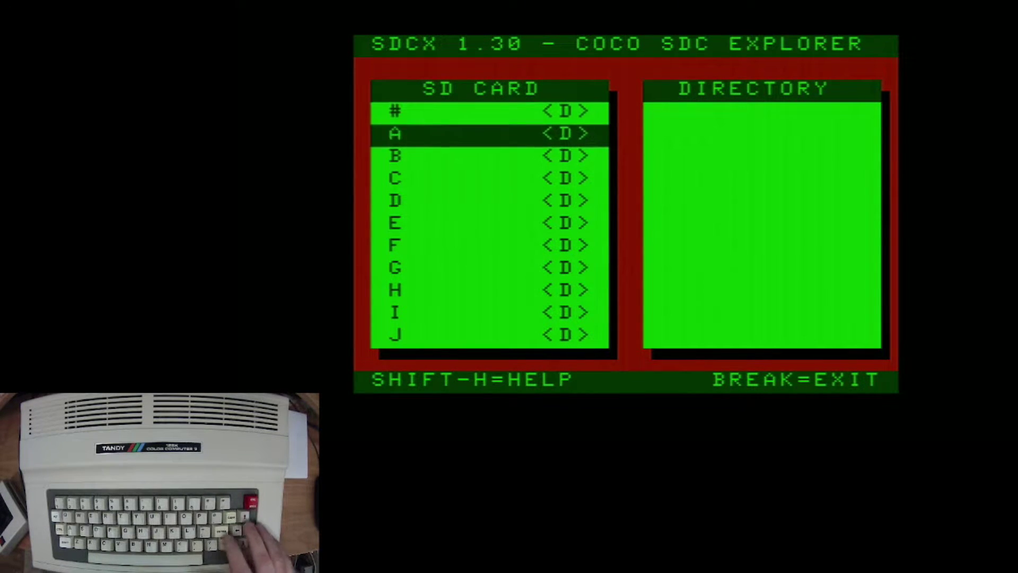
key(Return)
Browse down the disk images in the A games folder to AZTEC.DSK, examining each one's directory
key(Down)
key(Down)
key(Down)
key(Down)
key(Down)
key(Down)
key(Down)
key(Down)
key(Down)
key(Down)
key(Down)
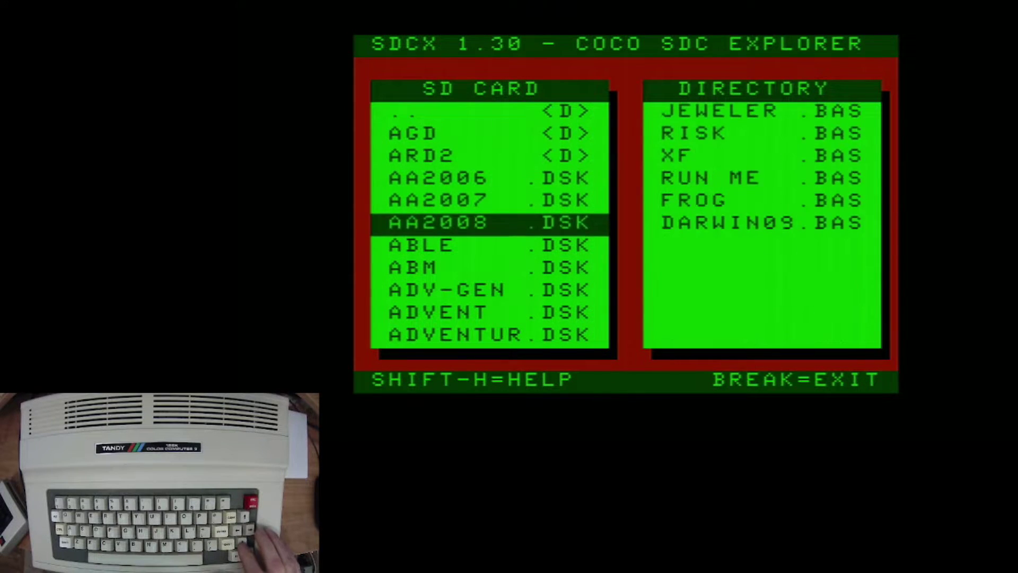
key(Down)
key(Down)
key(Down)
key(Down)
key(Down)
key(Down)
key(Down)
key(Down)
key(Down)
key(Down)
key(Down)
key(Down)
key(Down)
key(Down)
key(Down)
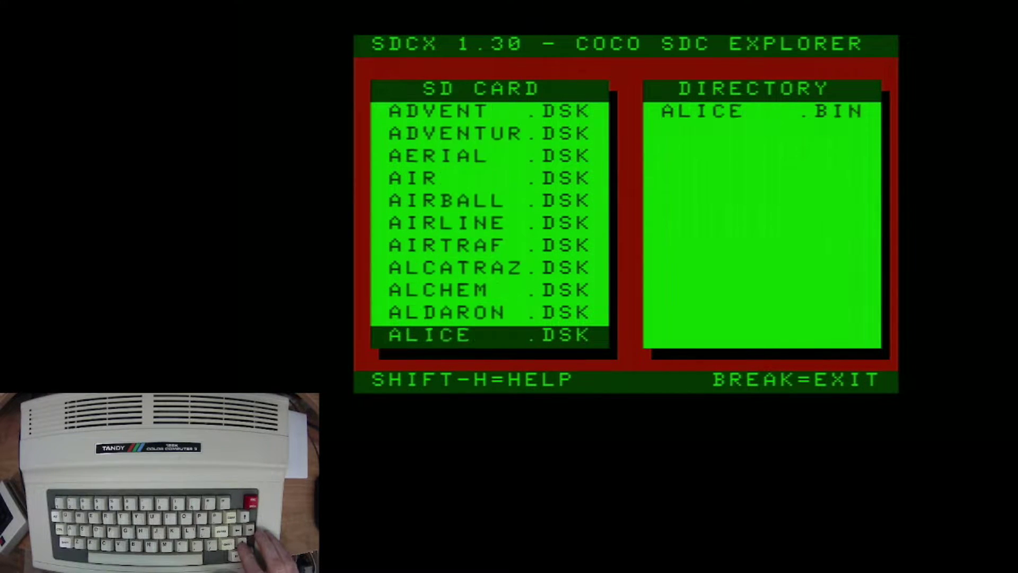
key(Down)
key(Down)
key(Down)
key(Down)
key(Down)
key(Down)
key(Down)
key(Down)
key(Down)
key(Down)
key(Down)
key(Down)
key(Down)
key(Down)
key(Down)
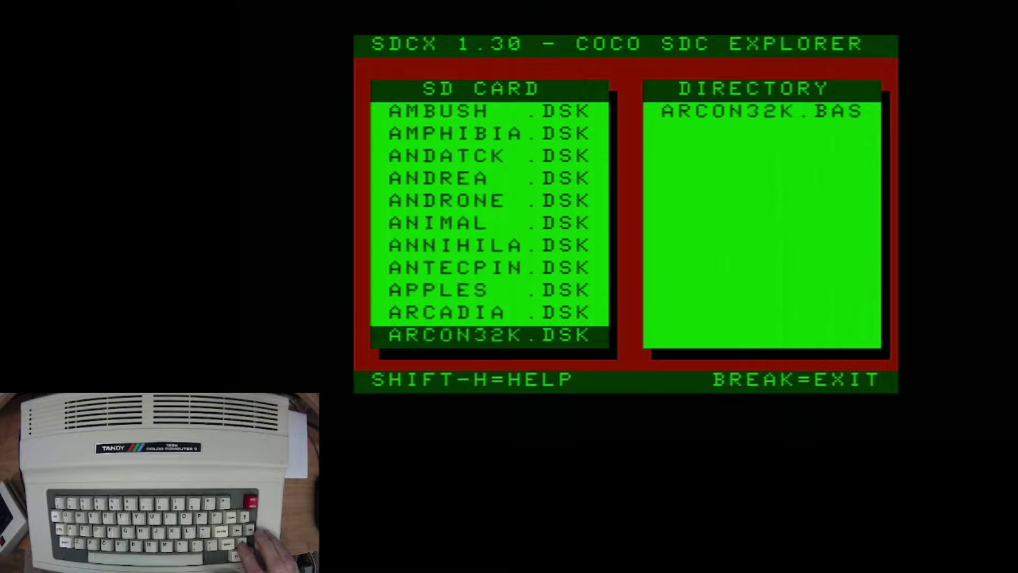
key(Down)
key(Down)
key(Down)
key(Down)
key(Down)
key(Down)
key(Down)
key(Down)
key(Down)
key(Down)
key(Down)
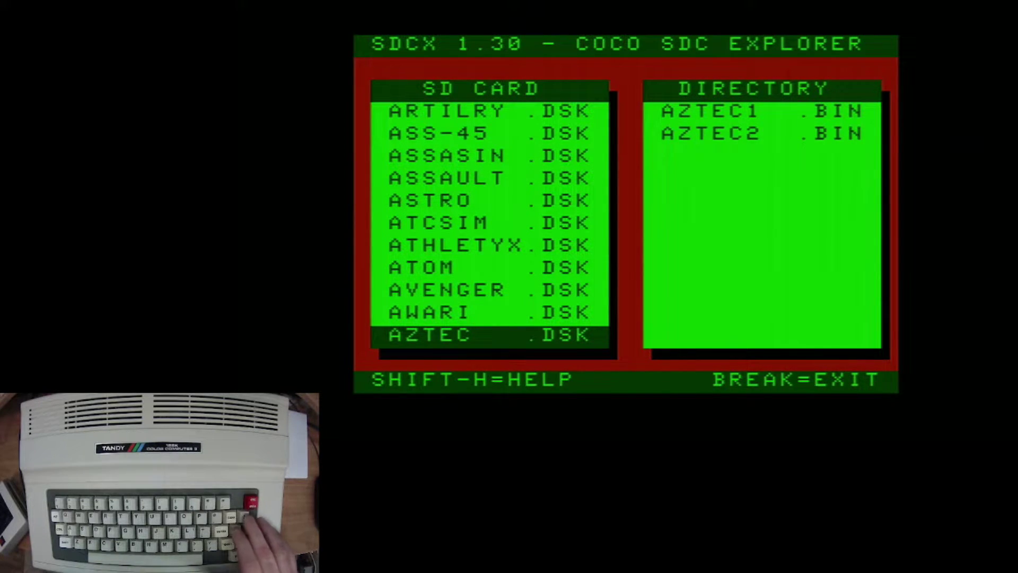
Go back through the A games folder's disk images to the start and return to the parent GAMES folder
key(Up)
key(Up)
key(Up)
key(Up)
key(Up)
key(Up)
key(Up)
key(Up)
key(Up)
key(Up)
key(Up)
key(Up)
key(Up)
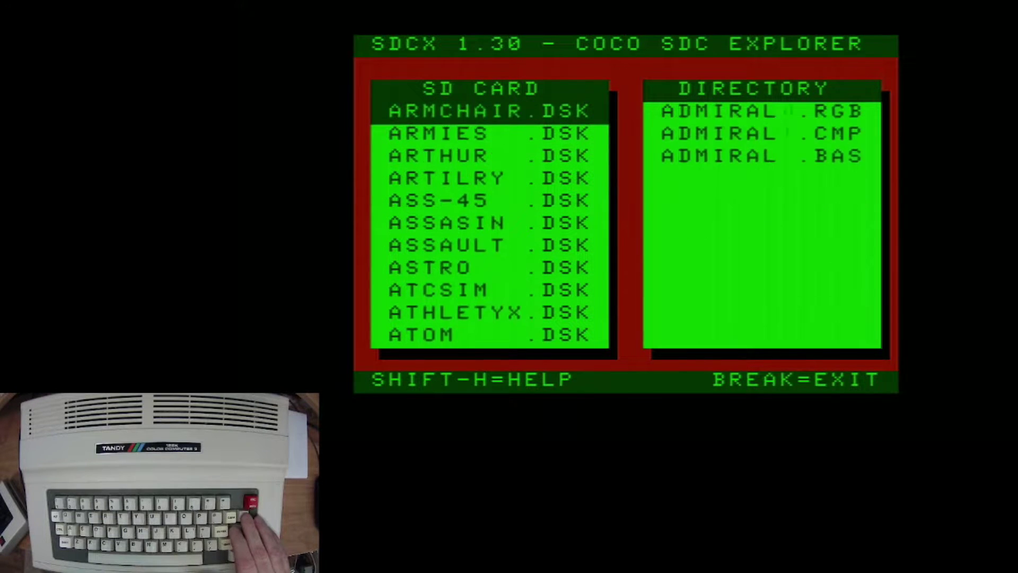
key(Up)
key(Up)
key(Up)
key(Up)
key(Up)
key(Up)
key(Up)
key(Up)
key(Up)
key(Up)
key(Up)
key(Up)
key(Up)
key(Up)
key(Up)
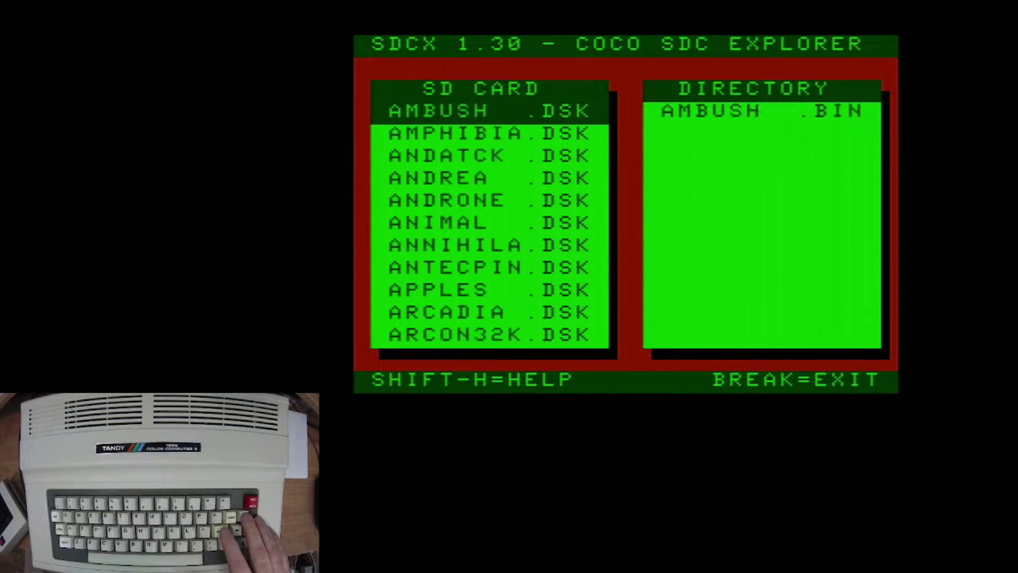
key(Up)
key(Up)
key(Up)
key(Up)
key(Up)
key(Up)
key(Up)
key(Up)
key(Up)
key(Up)
key(Up)
key(Up)
key(Up)
key(Up)
key(Up)
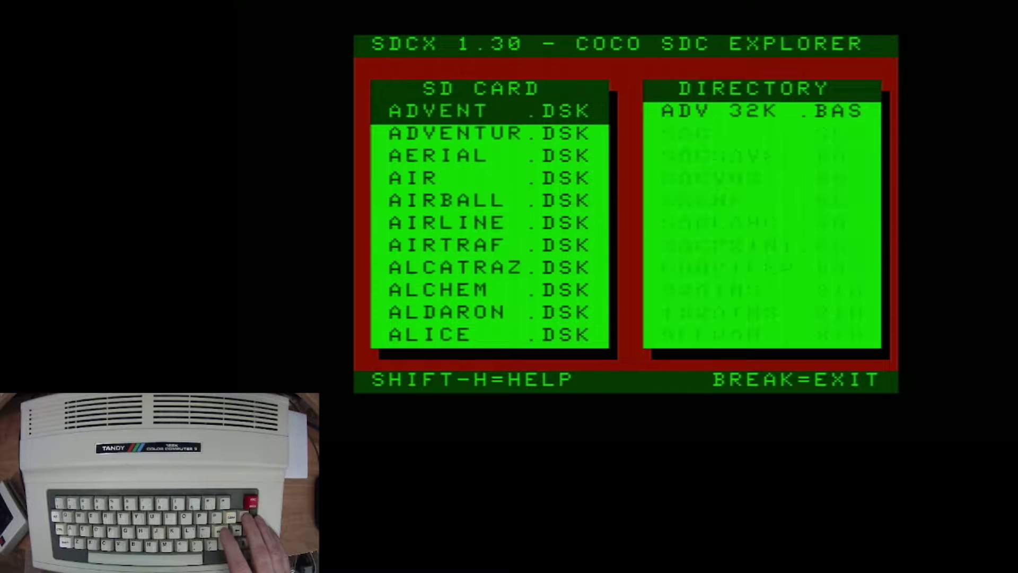
key(Up)
key(Up)
key(Up)
key(Up)
key(Up)
key(Up)
key(Up)
key(Up)
key(Up)
key(Up)
key(Up)
key(Up)
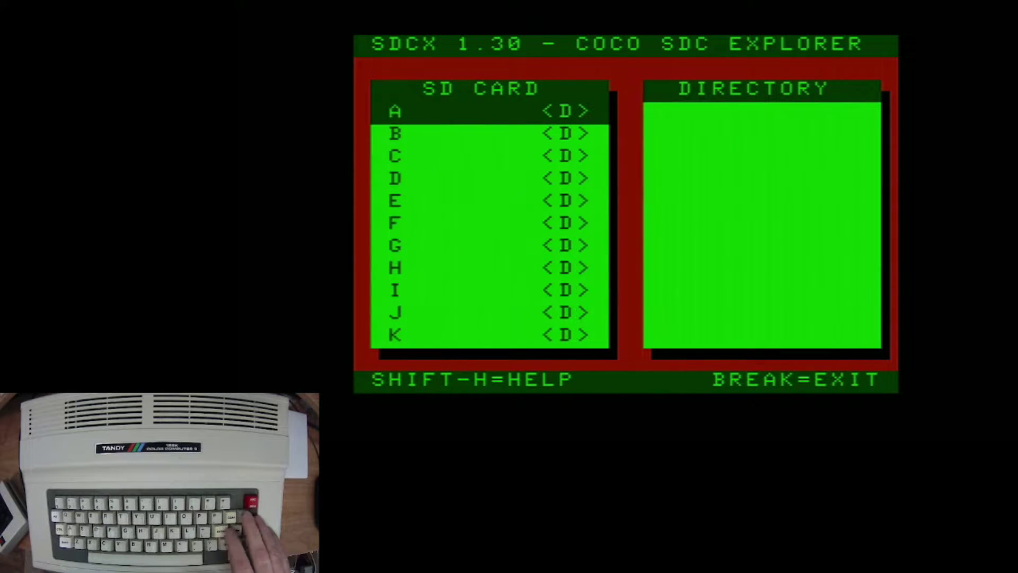
Browse the lettered subfolders of the GAMES folder down to Z and back up to Q
key(Up)
key(Up)
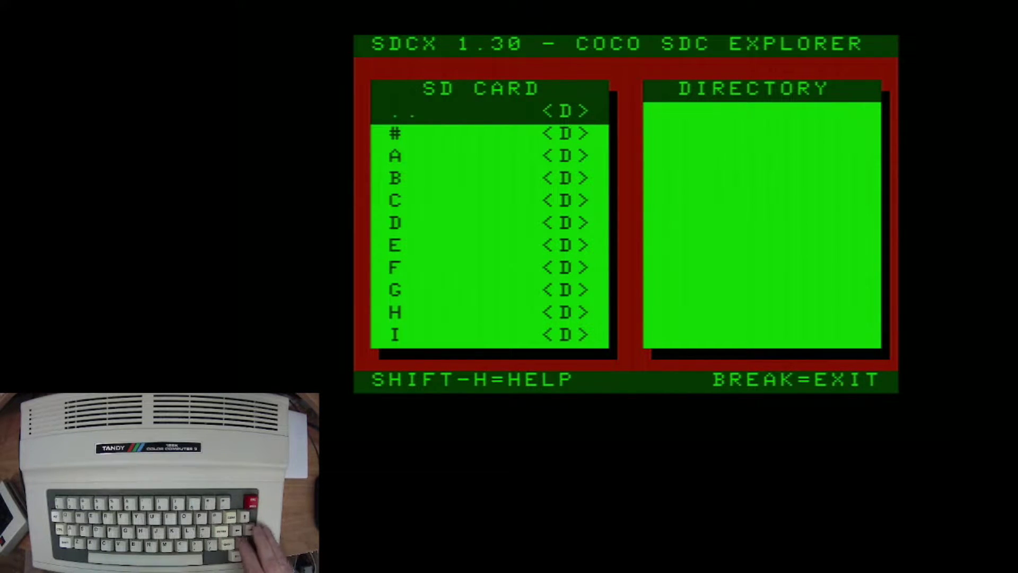
key(Down)
key(Down)
key(Down)
key(Down)
key(Down)
key(Down)
key(Down)
key(Down)
key(Down)
key(Down)
key(Down)
key(Down)
key(Down)
key(Down)
key(Down)
key(Down)
key(Down)
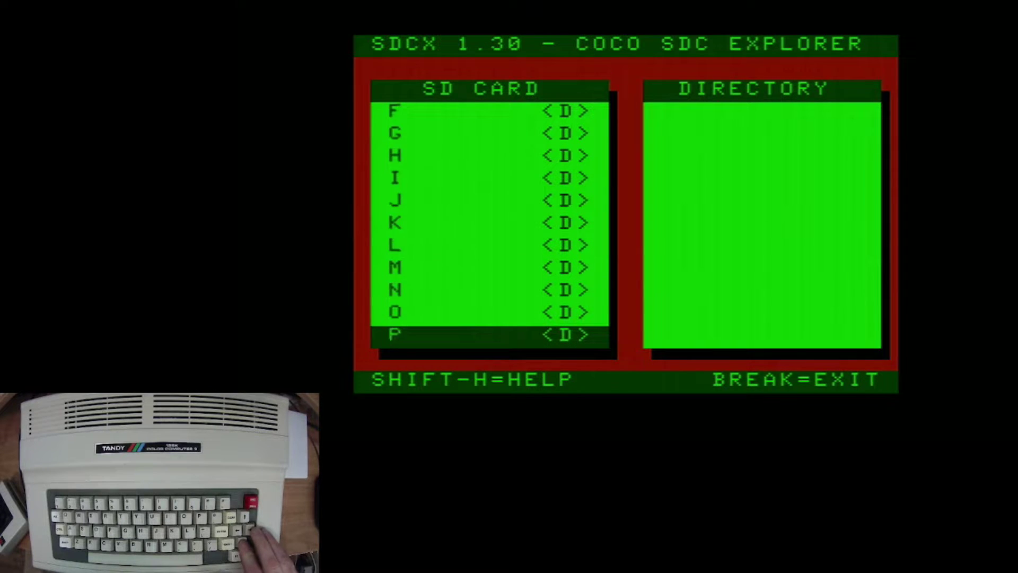
key(Down)
key(Down)
key(Down)
key(Down)
key(Down)
key(Down)
key(Down)
key(Down)
key(Down)
key(Down)
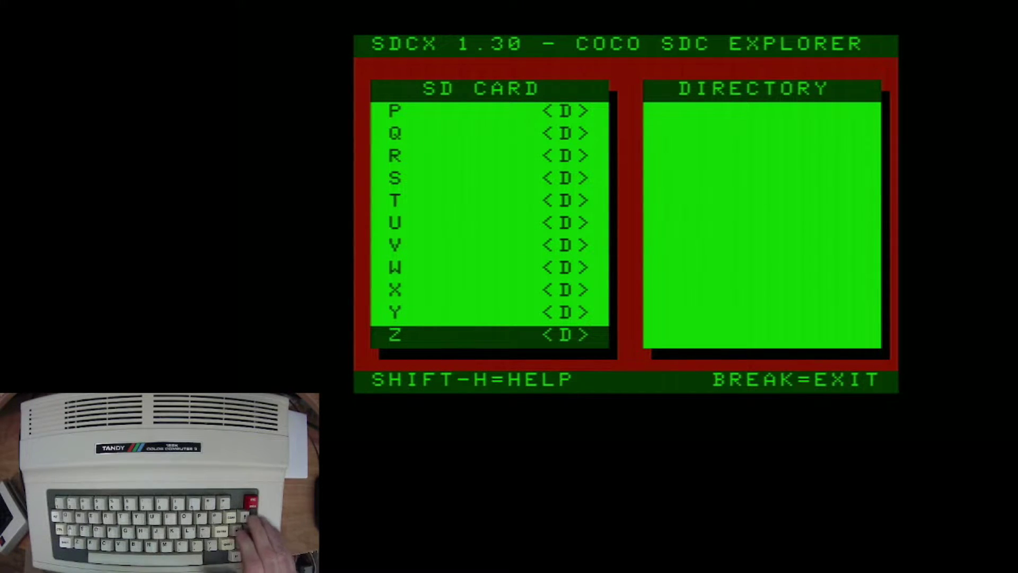
key(Up)
key(Up)
key(Up)
key(Up)
key(Up)
key(Up)
key(Up)
key(Up)
key(Up)
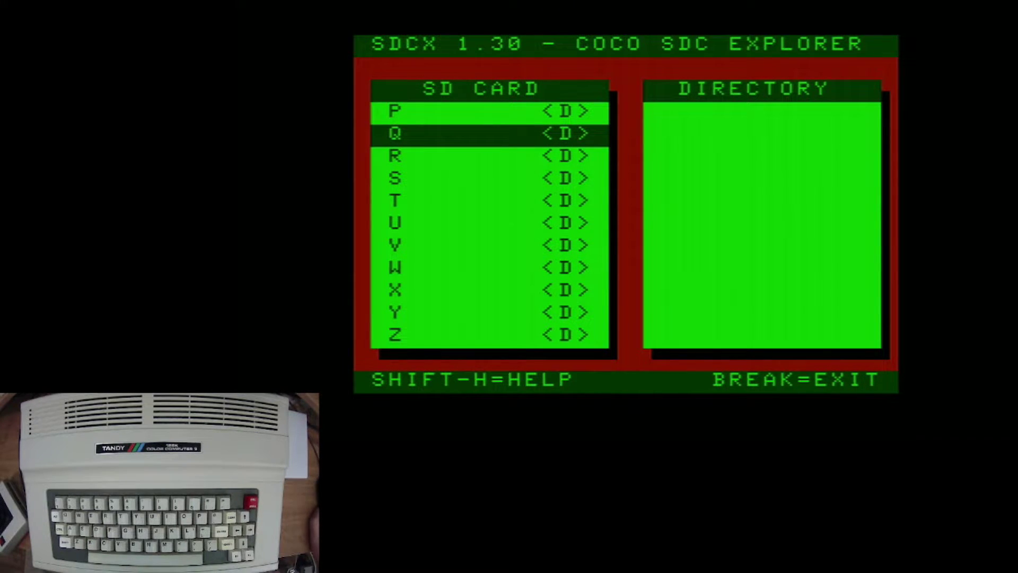
Return to the root of the SD card and open the EDU folder
key(shift+Up)
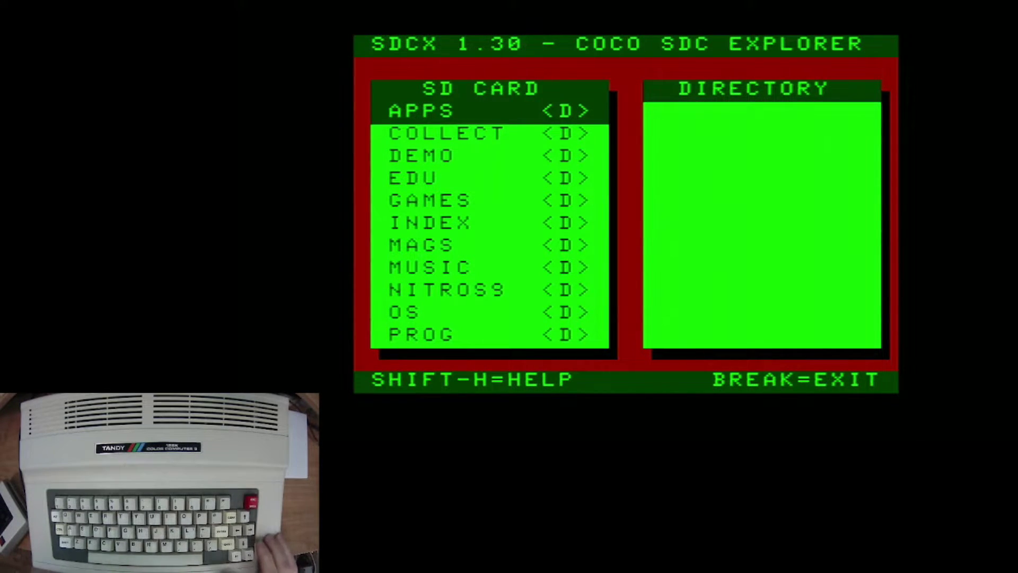
key(Down)
key(Down)
key(Down)
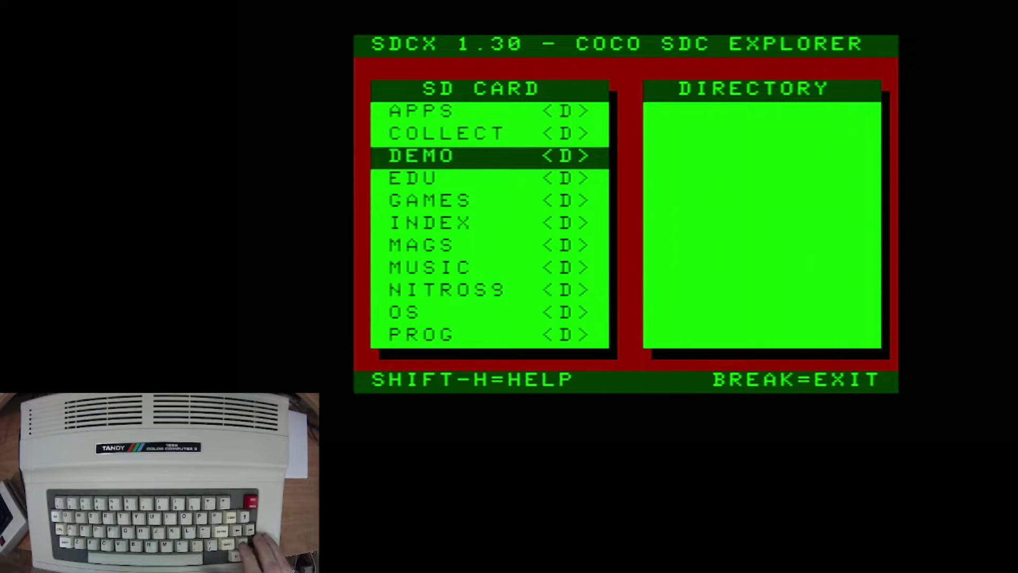
key(Return)
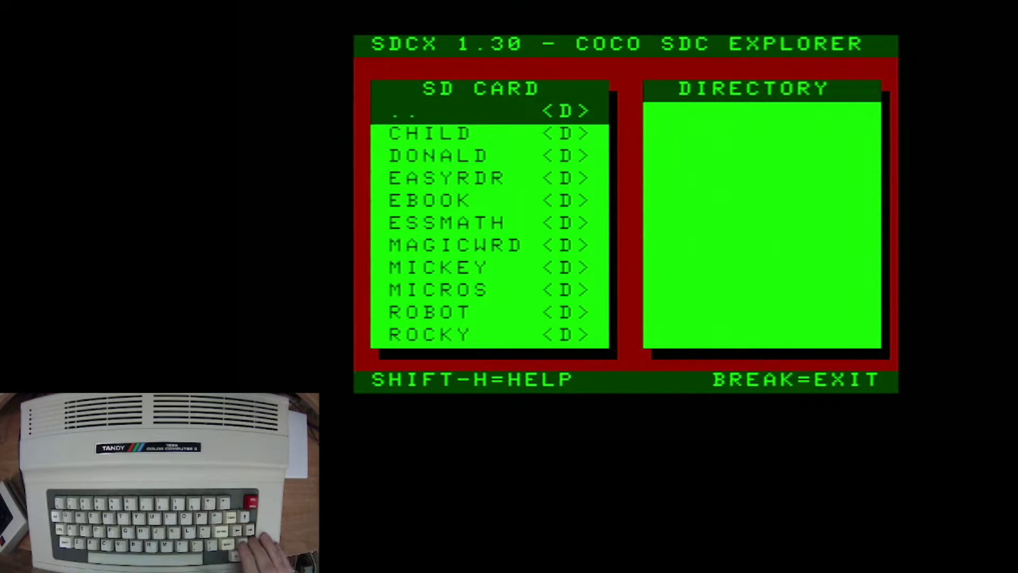
Browse the educational subfolders in the EDU folder down past MICROS
key(Down)
key(Down)
key(Down)
key(Down)
key(Down)
key(Down)
key(Down)
key(Down)
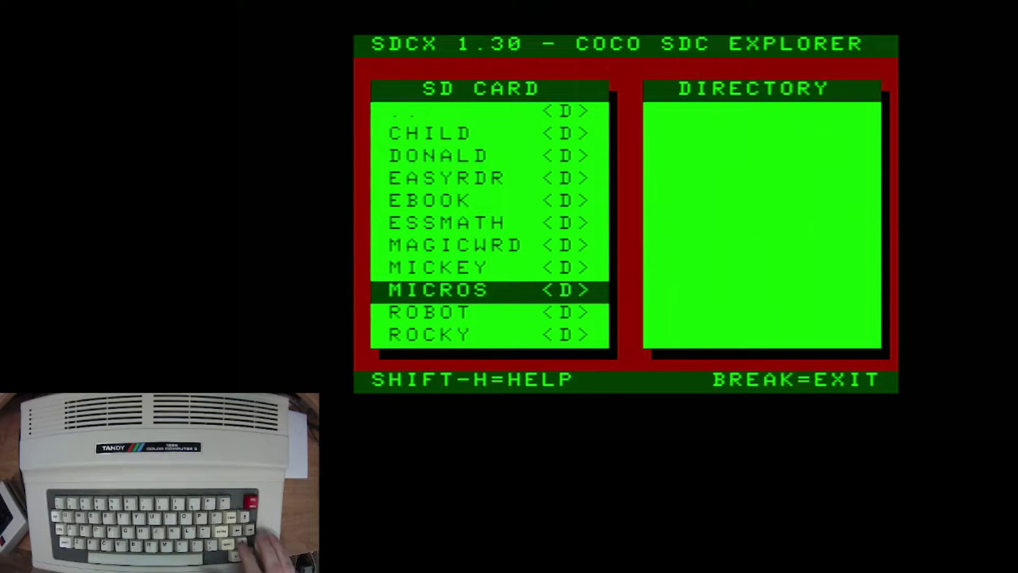
key(Down)
key(Return)
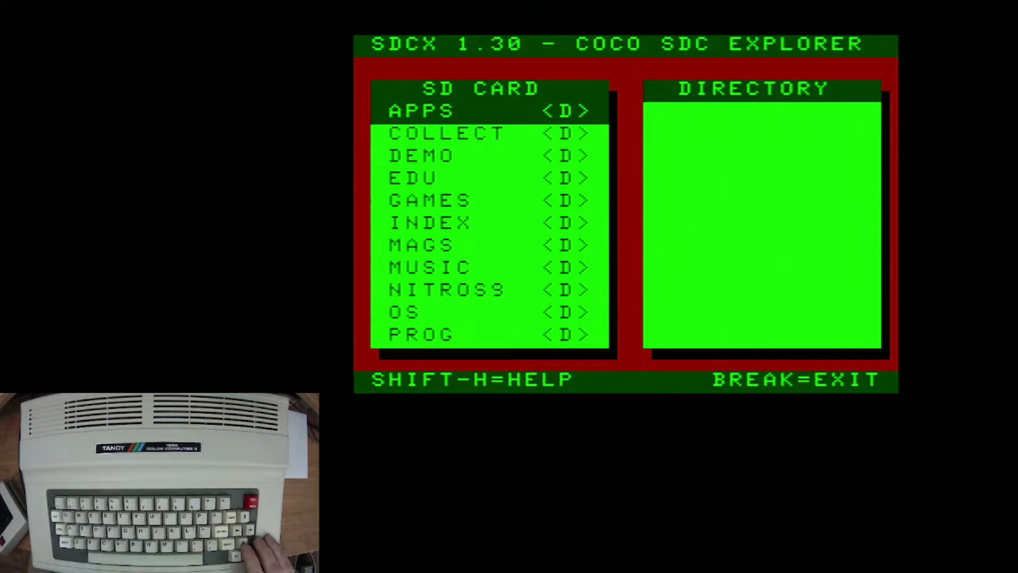
Open the NITROS9 folder from the SD card's root
key(Down)
key(Down)
key(Down)
key(Down)
key(Down)
key(Down)
key(Down)
key(Down)
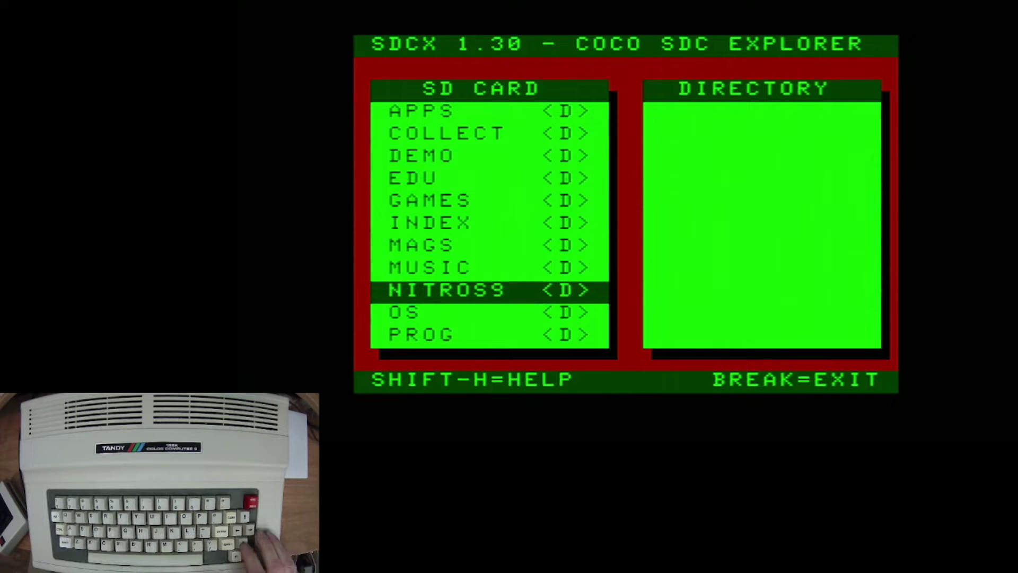
key(Return)
Open the EOU folder within NITROS9 and go into its BETA610 subfolder
key(Down)
key(Down)
key(Down)
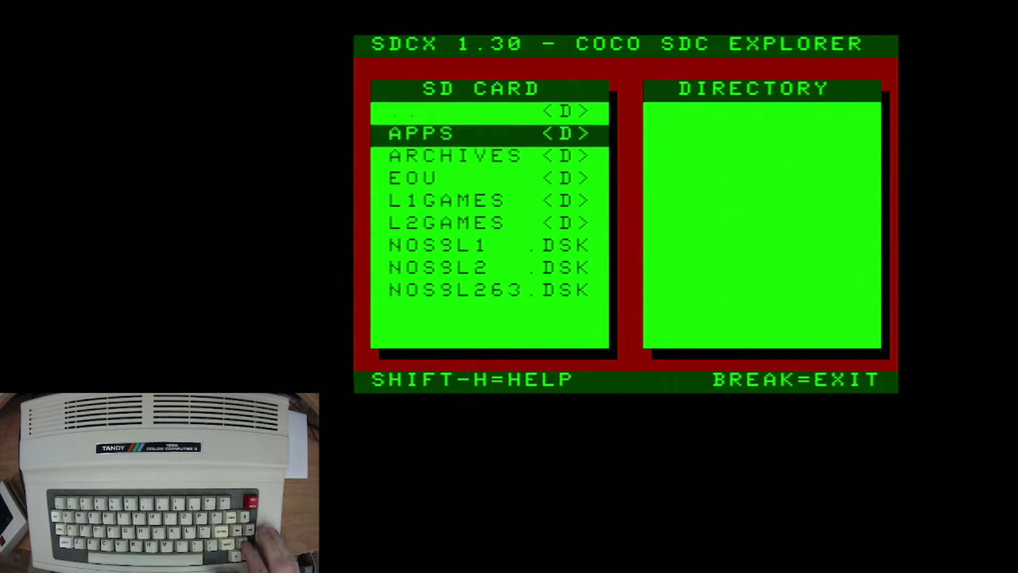
key(Return)
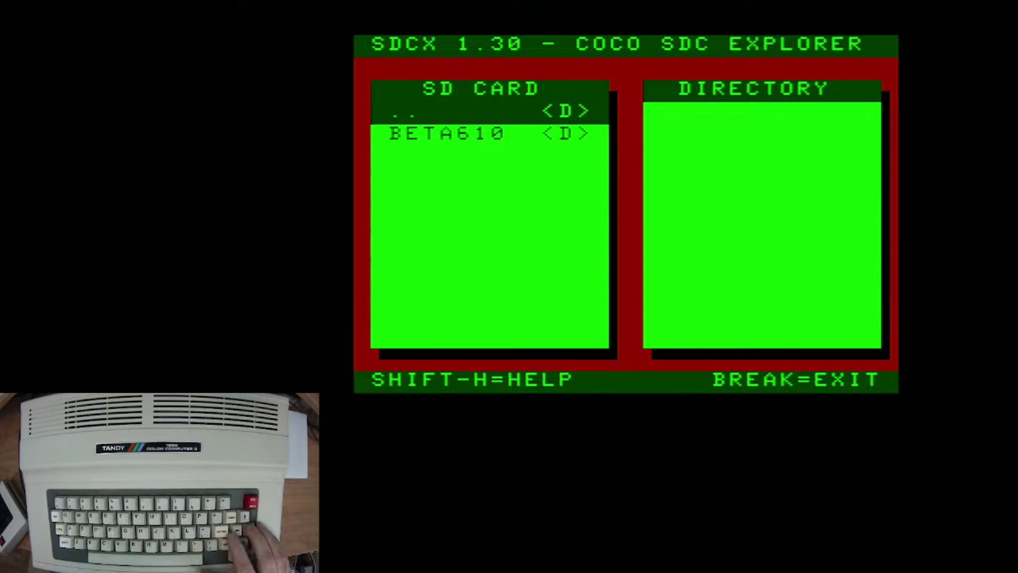
key(Down)
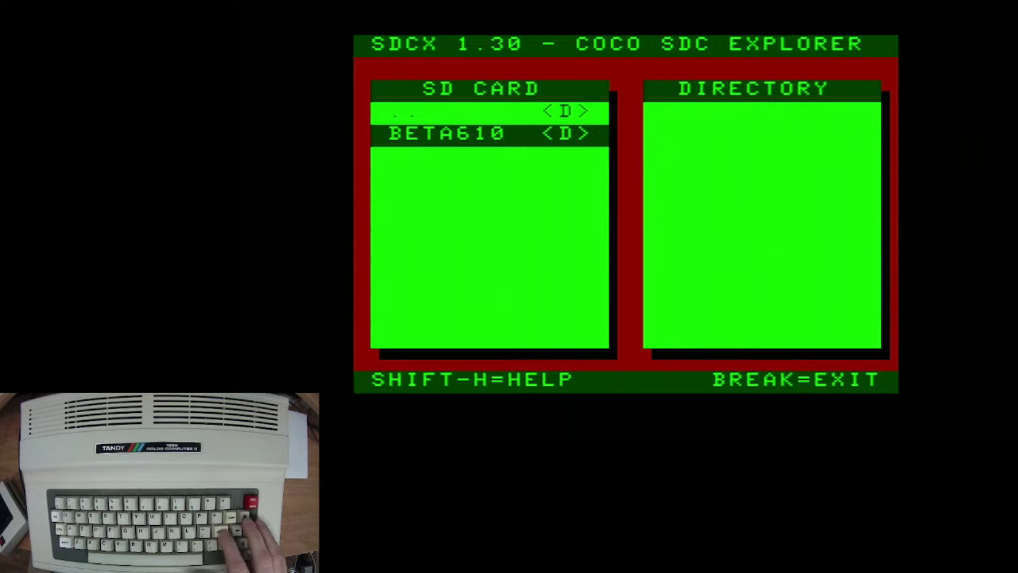
key(Return)
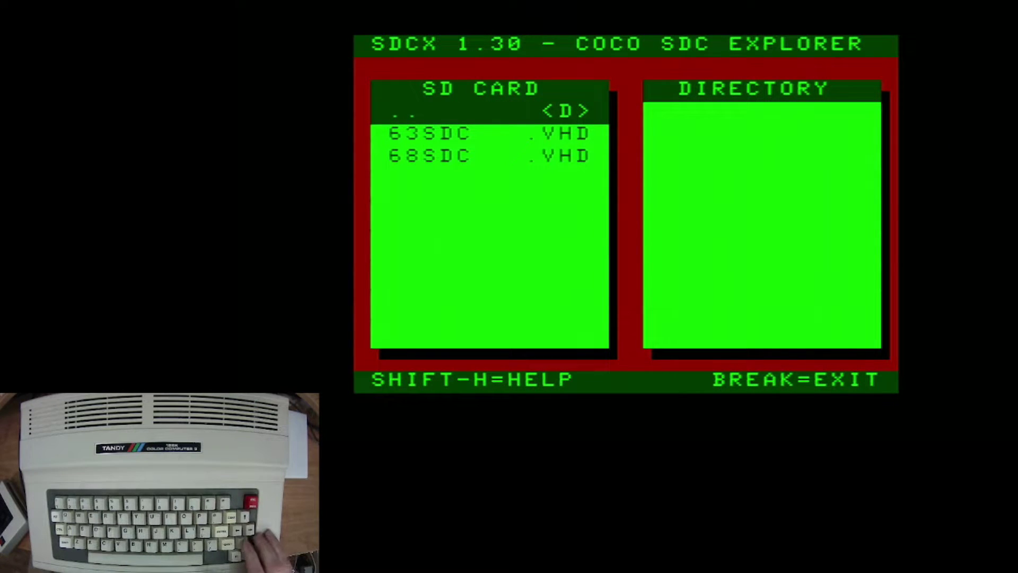
Select the 68SDC.VHD OS-9 image in the BETA610 folder and boot it
key(Down)
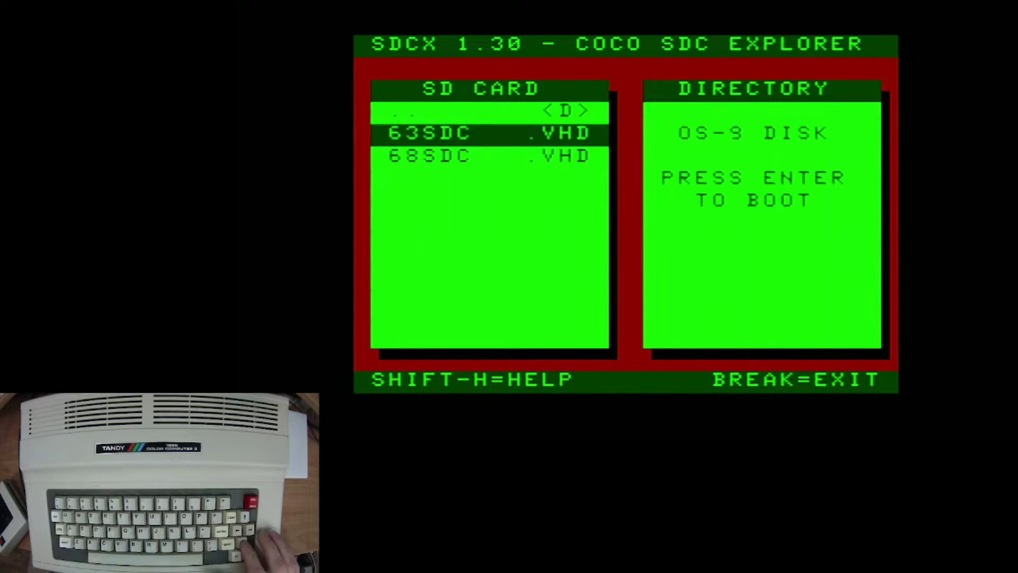
key(Down)
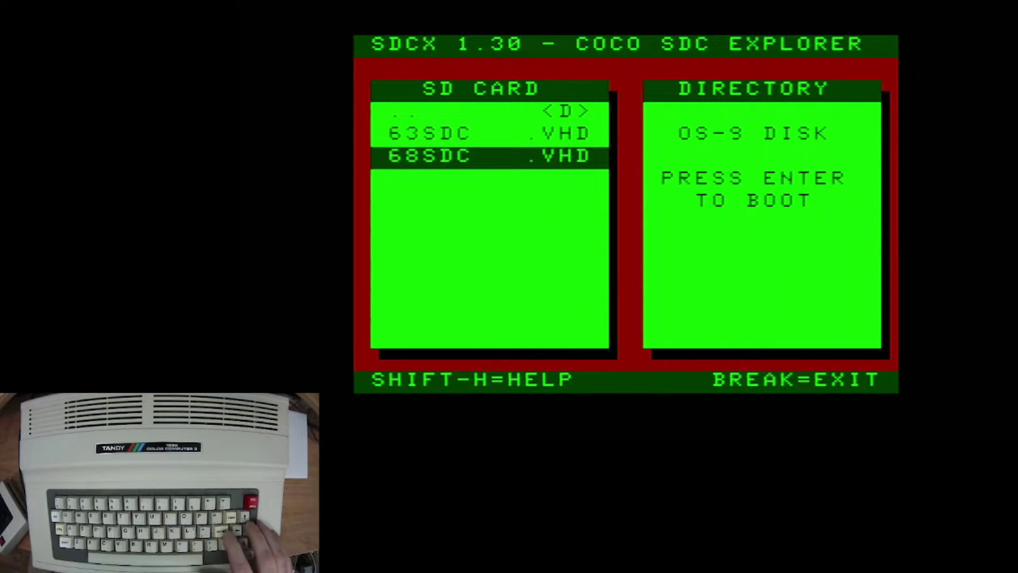
key(Return)
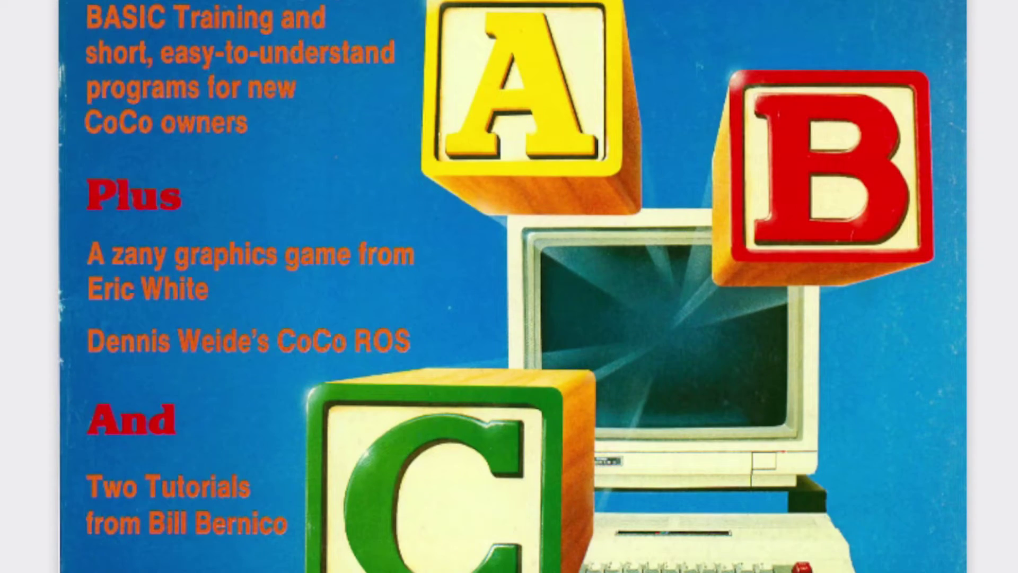
In the scanned January 1987 issue of The Rainbow, examine the Color Computer 3 color chart article and its COLOR3 program listing
scroll(509, 287, down, 6)
scroll(510, 286, up, 4)
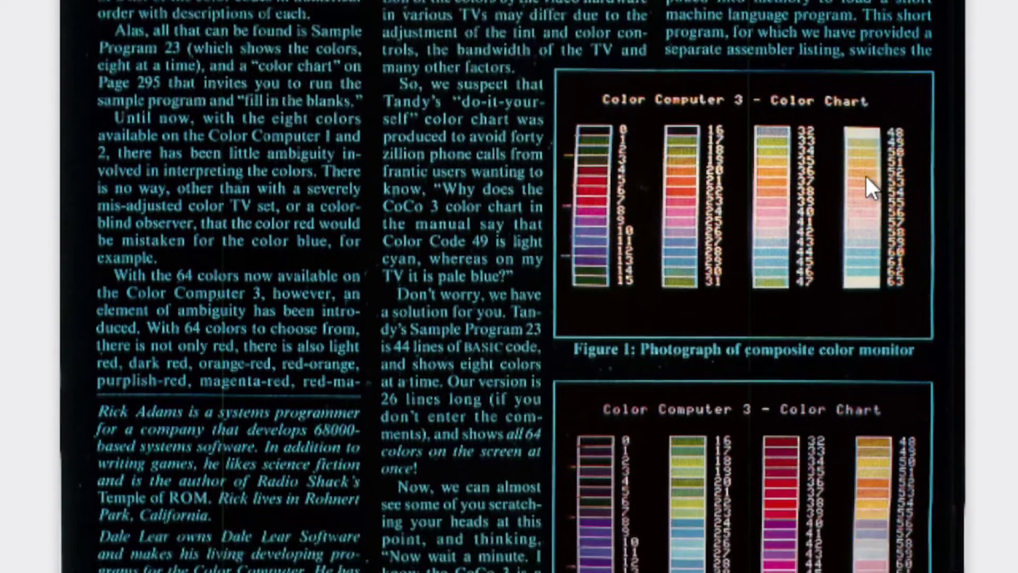
scroll(867, 176, down, 3)
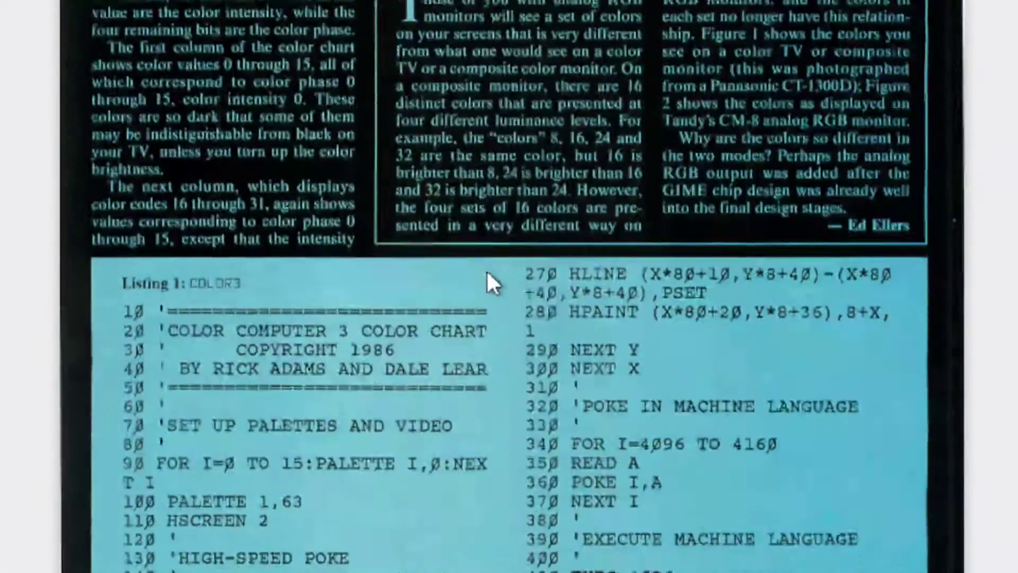
scroll(487, 273, down, 7)
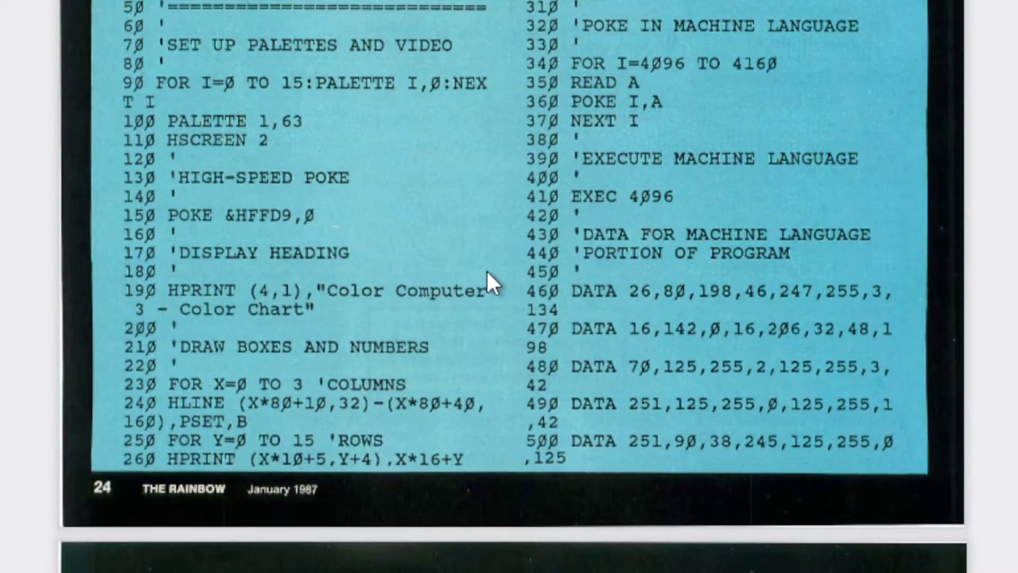
scroll(487, 272, down, 5)
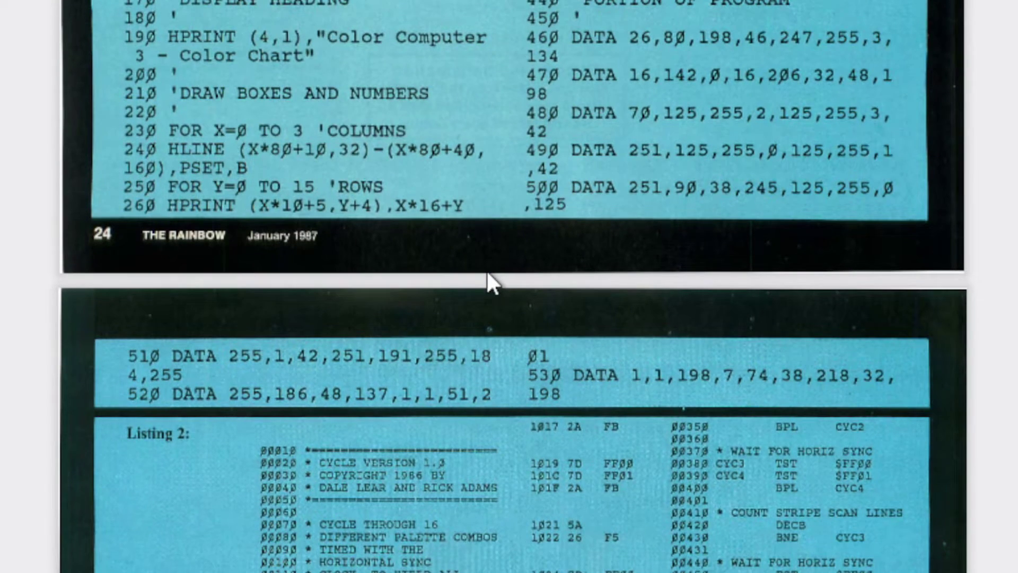
scroll(488, 273, up, 7)
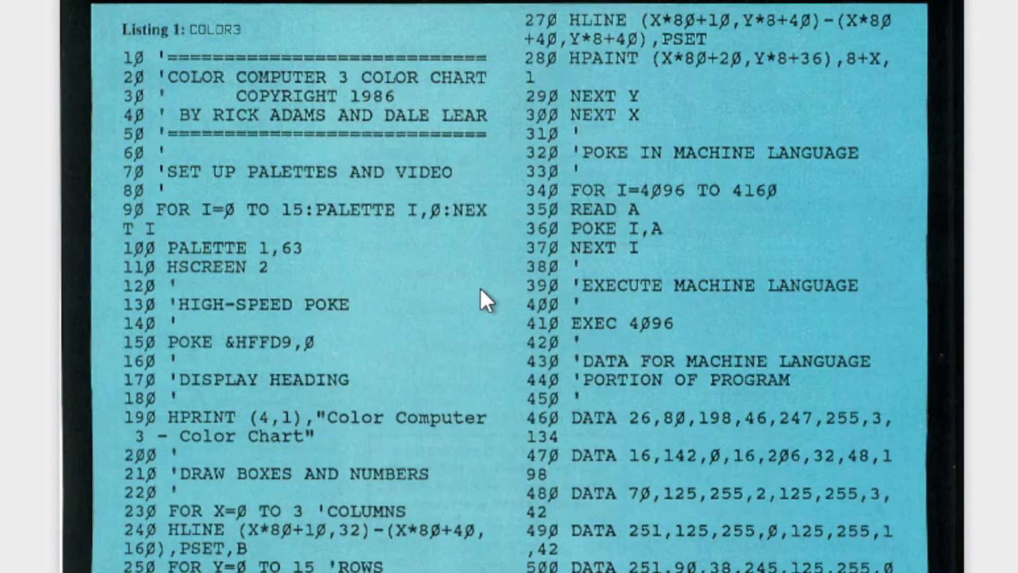
scroll(483, 292, down, 4)
scroll(480, 291, up, 4)
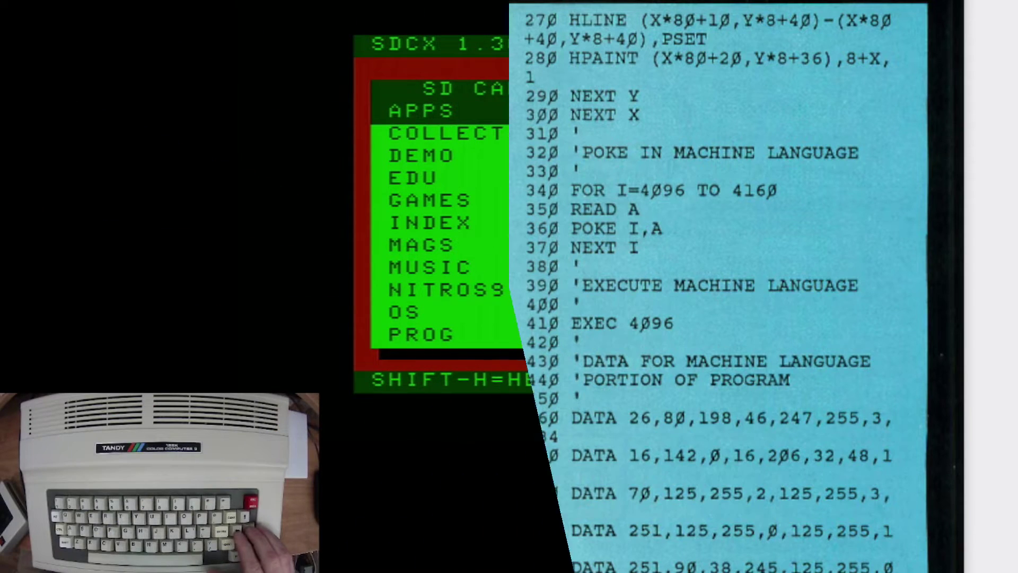
Switch back to SDC Explorer and open the MAGS folder at the SD card's root
key(Down)
key(Down)
key(Down)
key(Down)
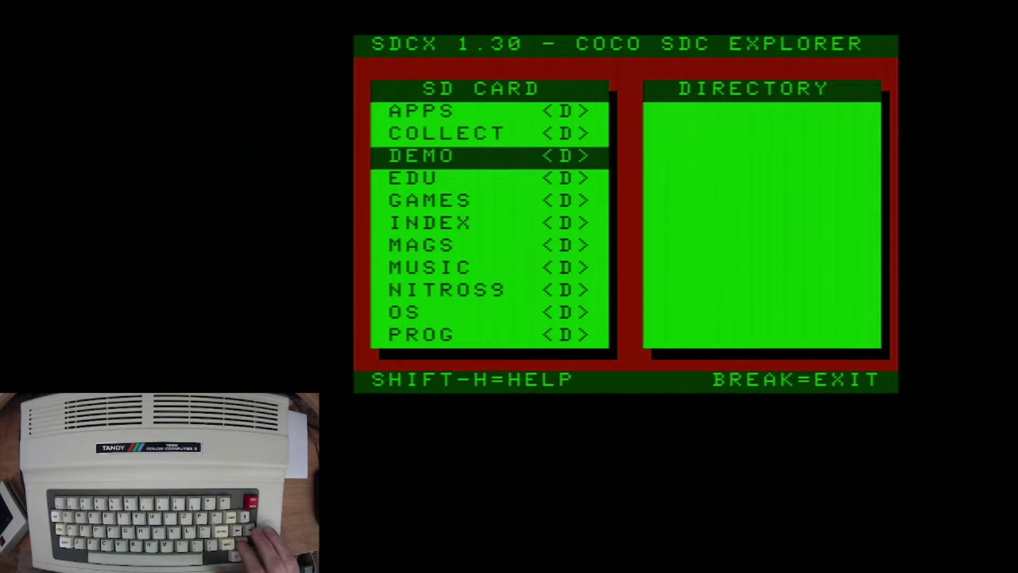
key(Down)
key(Down)
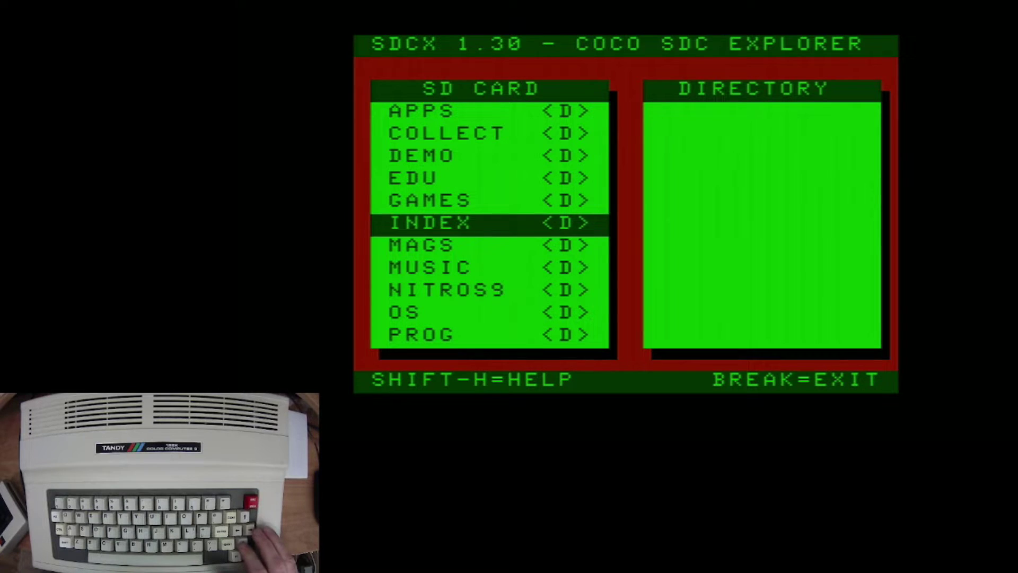
key(Return)
Open the RAINBOW folder within the MAGS folder
key(Down)
key(Down)
key(Down)
key(Down)
key(Down)
key(Down)
key(Down)
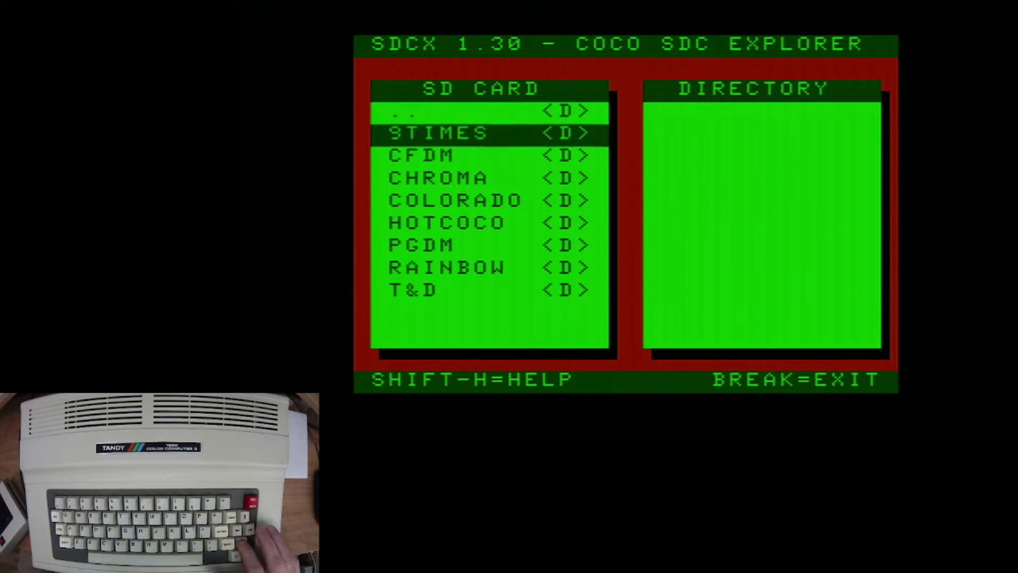
key(Return)
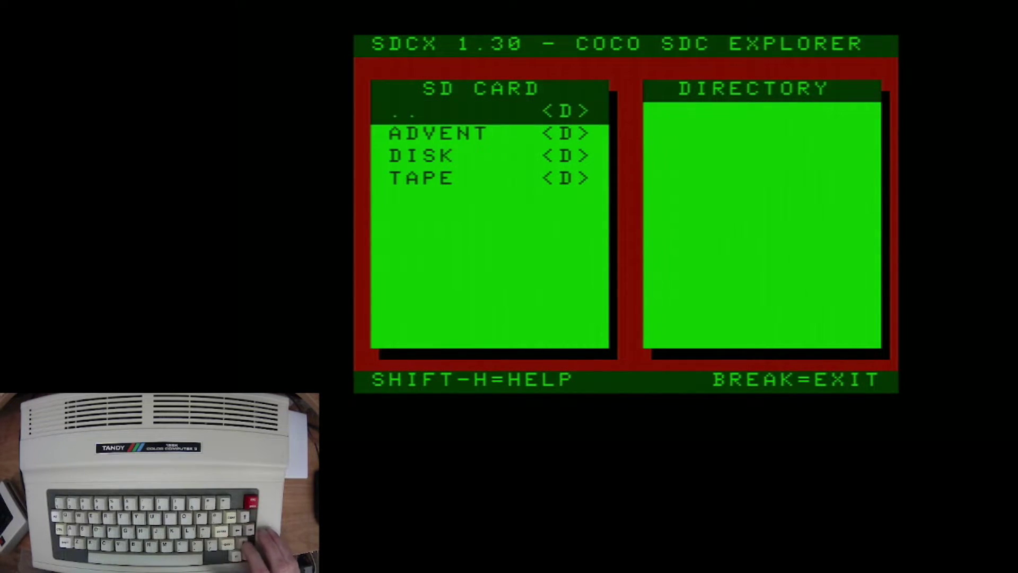
Open the DISK subfolder of RAINBOW and select the 1987←01A.DSK image to list its files
key(Down)
key(Down)
key(Return)
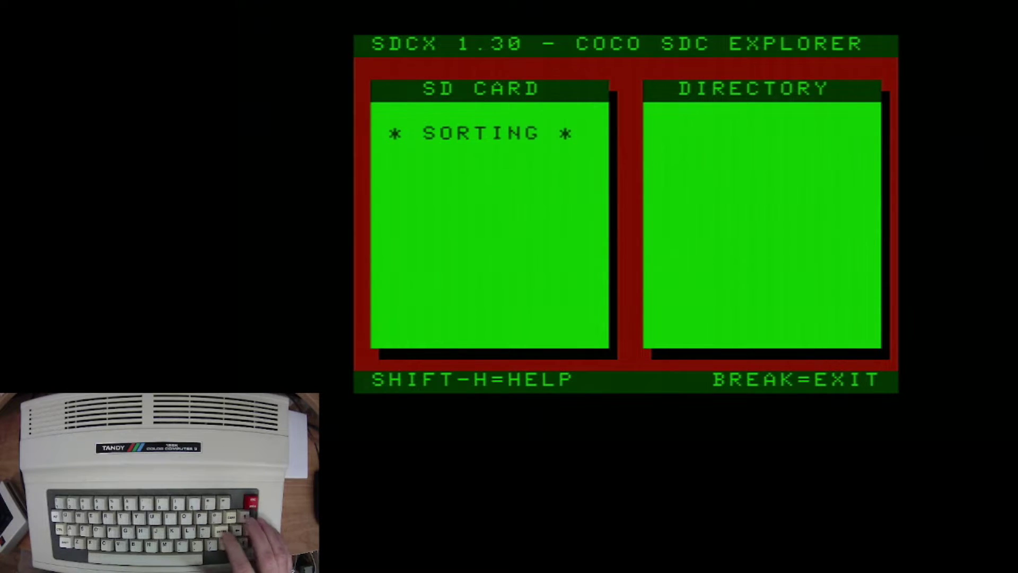
key(Down)
key(Down)
key(Down)
key(Down)
key(Down)
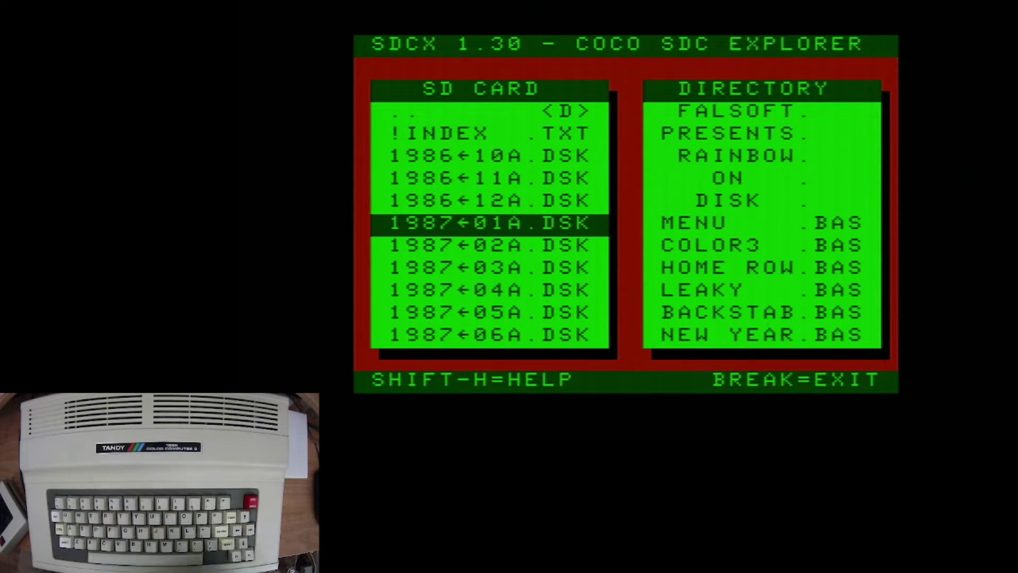
Run the COLOR3.BAS program from the file directory of the 1987←01A.DSK image
key(Right)
key(Down)
key(Down)
key(Down)
key(Down)
key(Down)
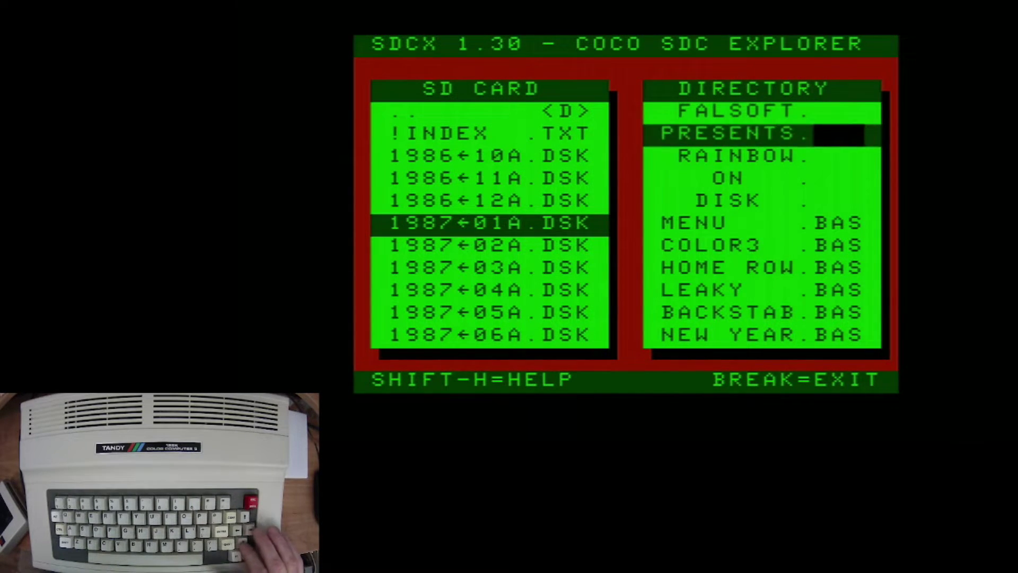
key(Down)
key(Return)
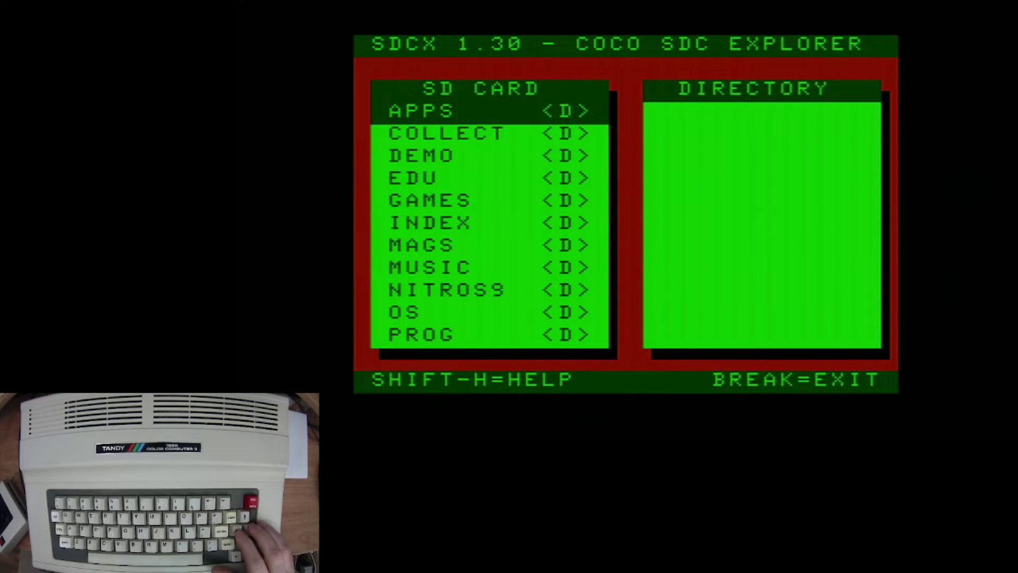
Look through the folders at the SD card's root, from APPS down to UTILS
key(Down)
key(Down)
key(Down)
key(Down)
key(Down)
key(Down)
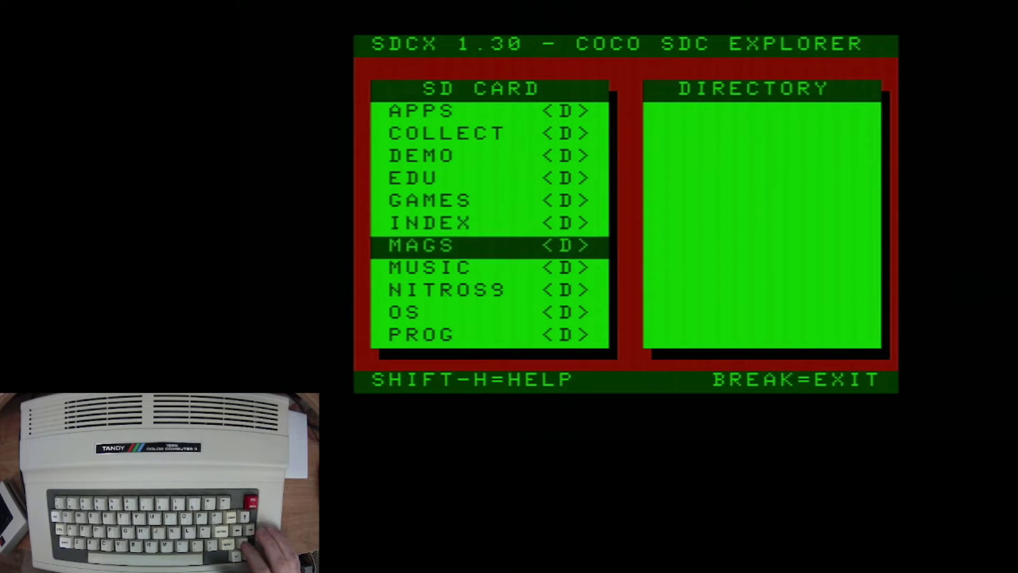
key(Down)
key(Down)
key(Down)
key(Down)
key(Down)
key(Down)
key(Down)
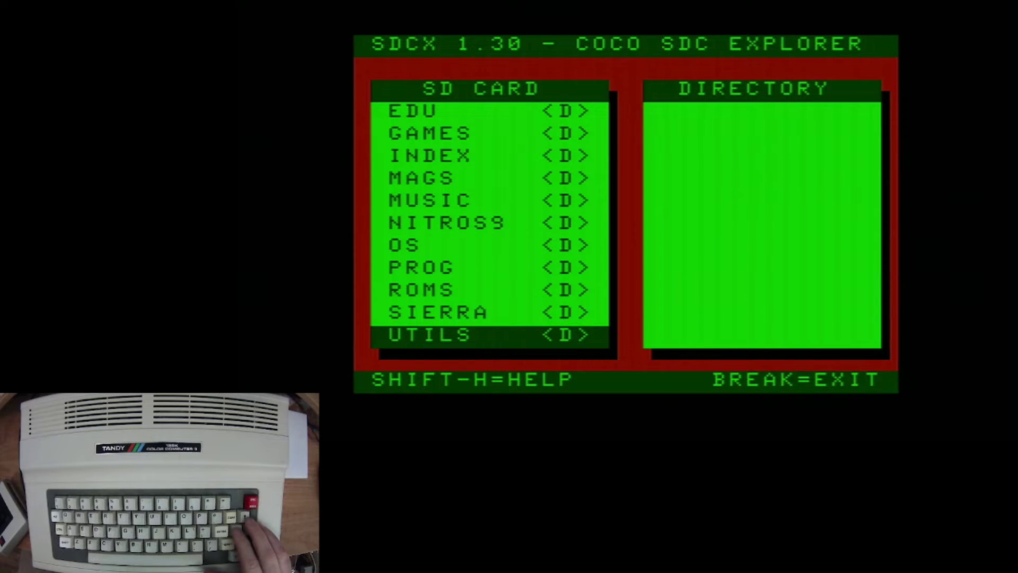
Open the MUSIC folder at the SD card's root
key(Up)
key(Up)
key(Up)
key(Up)
key(Up)
key(Up)
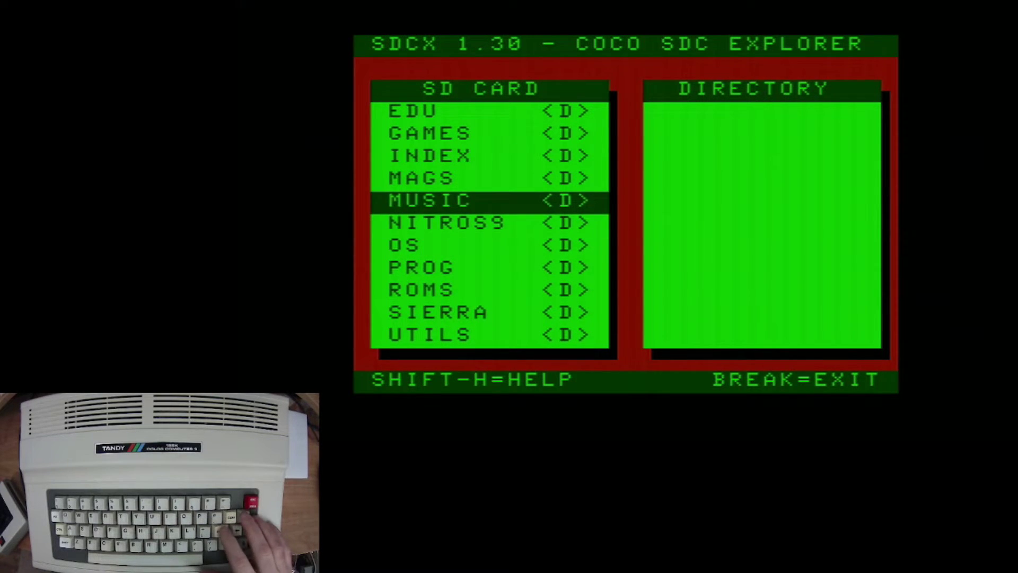
key(Return)
Look through the subfolders of MUSIC from 42SND to LYRABOX and return to the parent folder entry
key(Down)
key(Down)
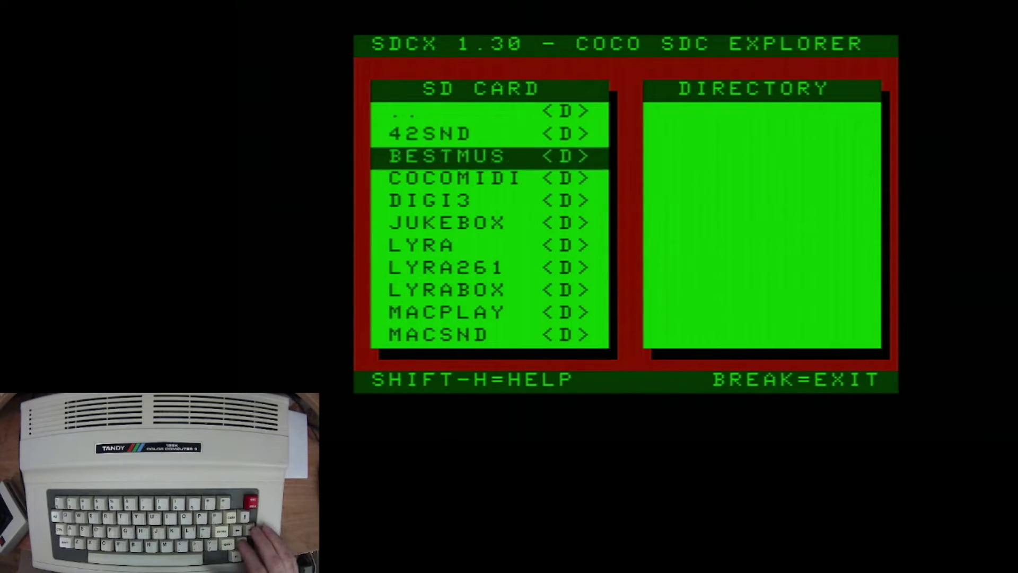
key(Down)
key(Down)
key(Down)
key(Down)
key(Down)
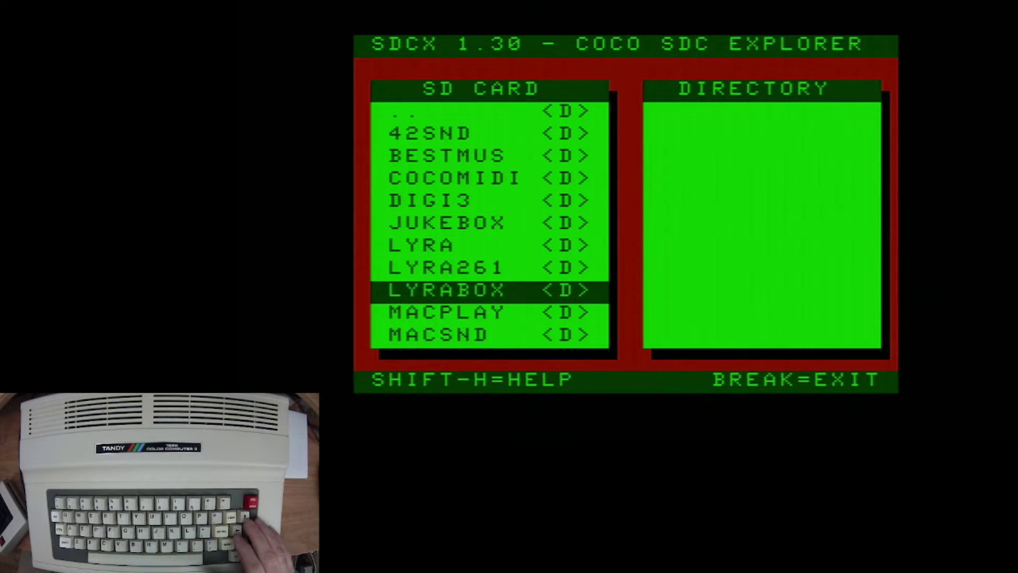
key(Up)
key(Up)
key(Up)
key(Up)
key(Up)
key(Up)
key(Up)
key(Up)
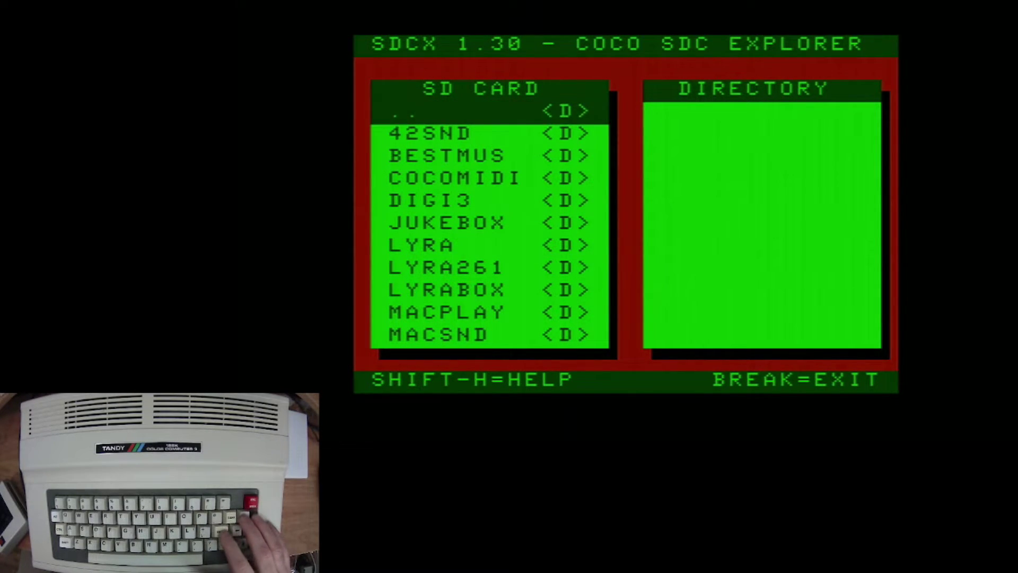
Go back to the SD card's root and open the ROMS folder
key(Return)
key(Down)
key(Down)
key(Down)
key(Down)
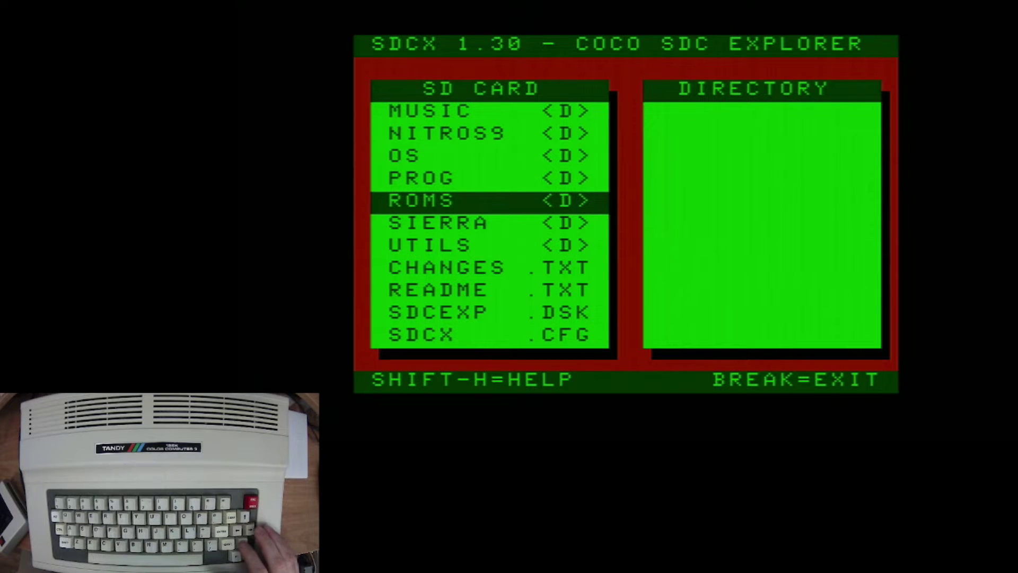
key(Return)
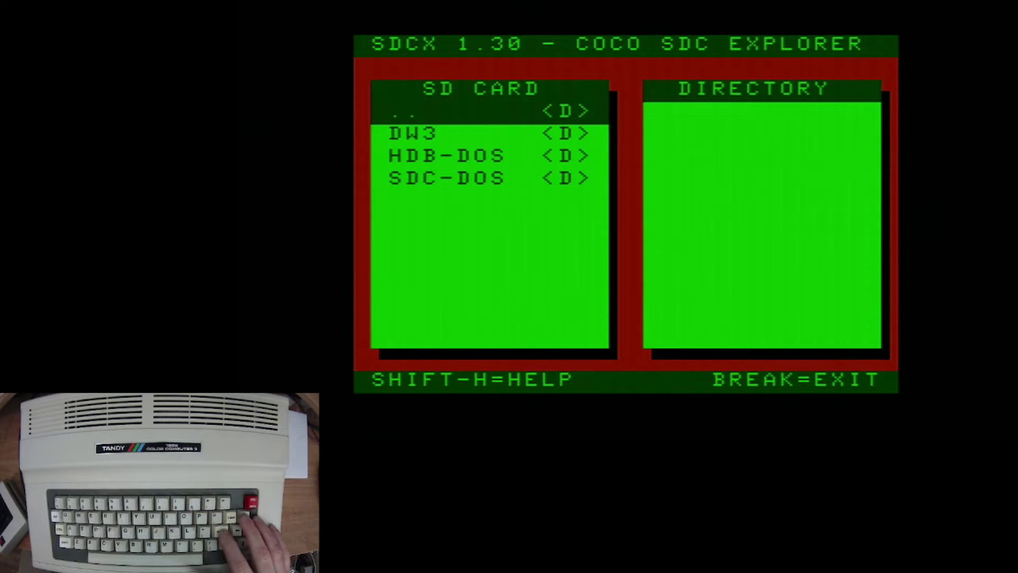
Leave the ROMS folder and open the UTILS folder at the root
key(Return)
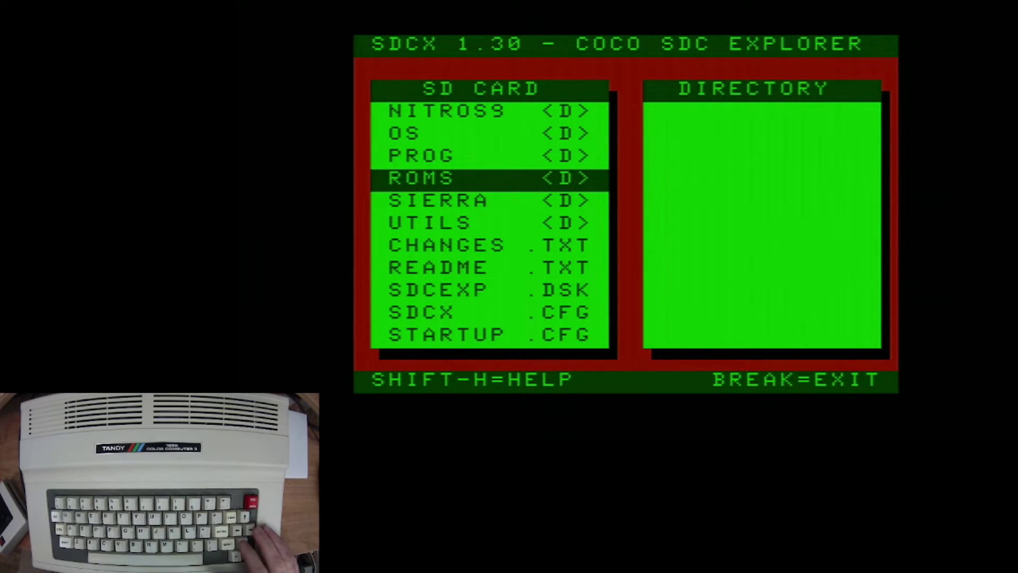
key(Down)
key(Down)
key(Return)
Open the F subfolder within the UTILS folder
key(Down)
key(Down)
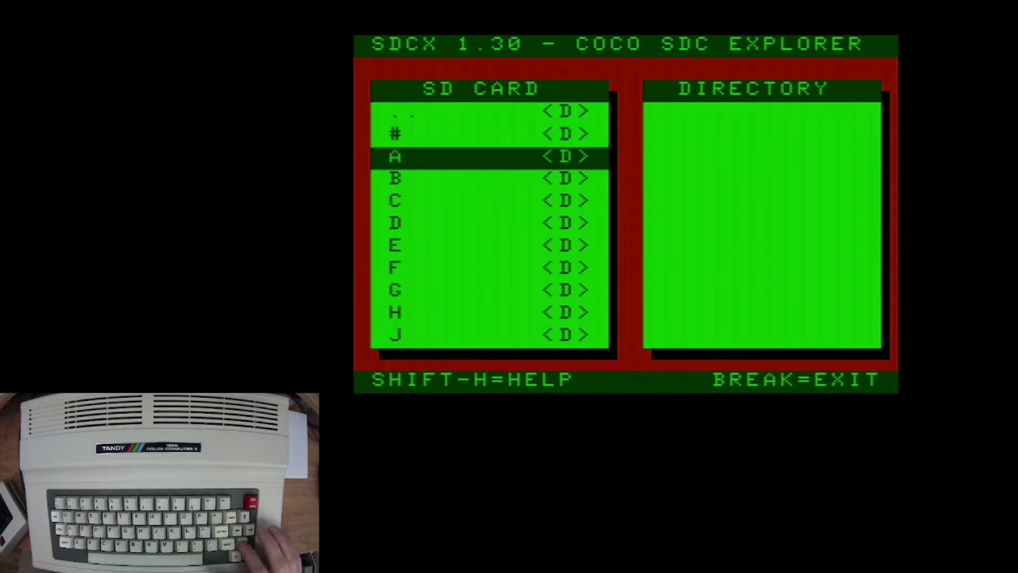
key(Down)
key(Down)
key(Down)
key(Down)
key(Down)
key(Return)
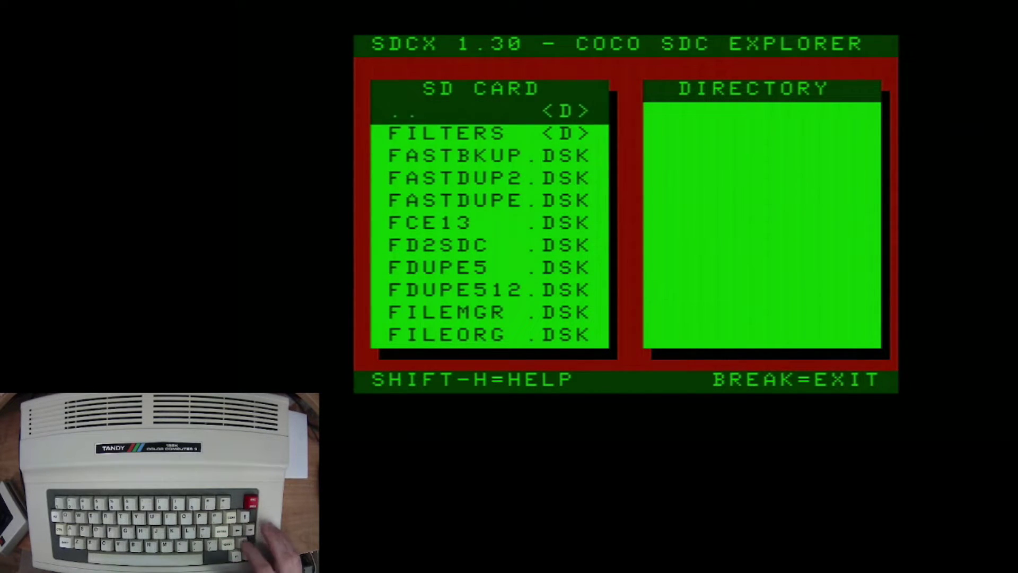
Look through the utility disk images in the F subfolder, from FASTBKUP.DSK down to FSREPK.DSK
key(Down)
key(Down)
key(Down)
key(Down)
key(Down)
key(Down)
key(Down)
key(Down)
key(Down)
key(Down)
key(Down)
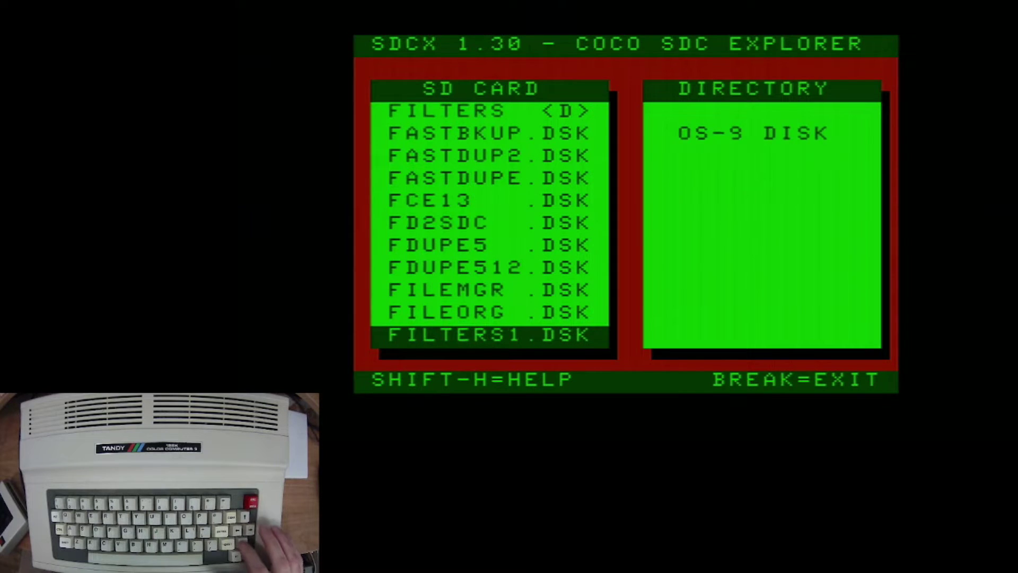
key(Down)
key(Down)
key(Down)
key(Down)
key(Down)
key(Down)
key(Down)
key(Down)
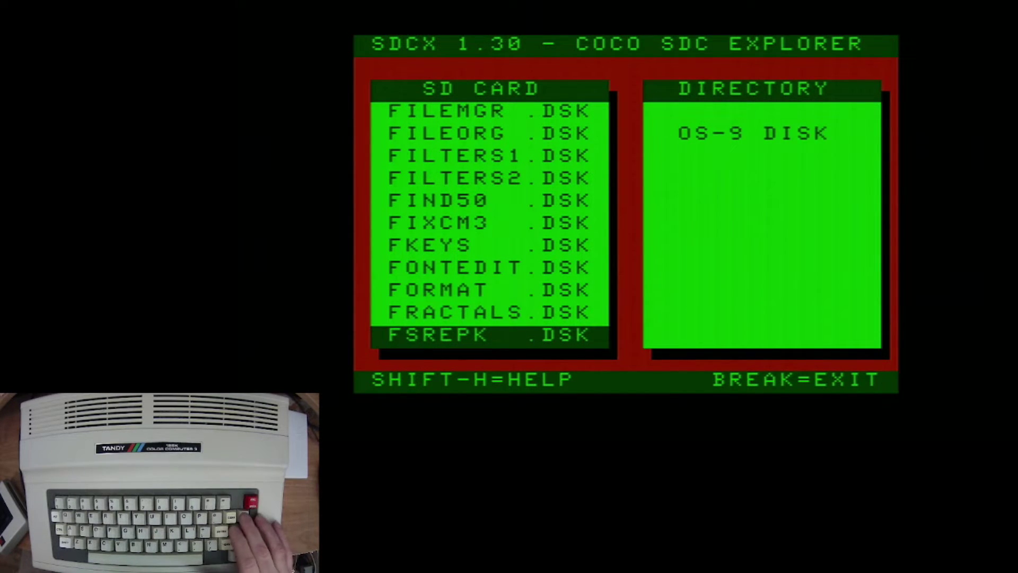
key(Up)
key(Up)
key(Up)
key(Up)
Go back up to the SD card's root and open the SIERRA folder
key(Left)
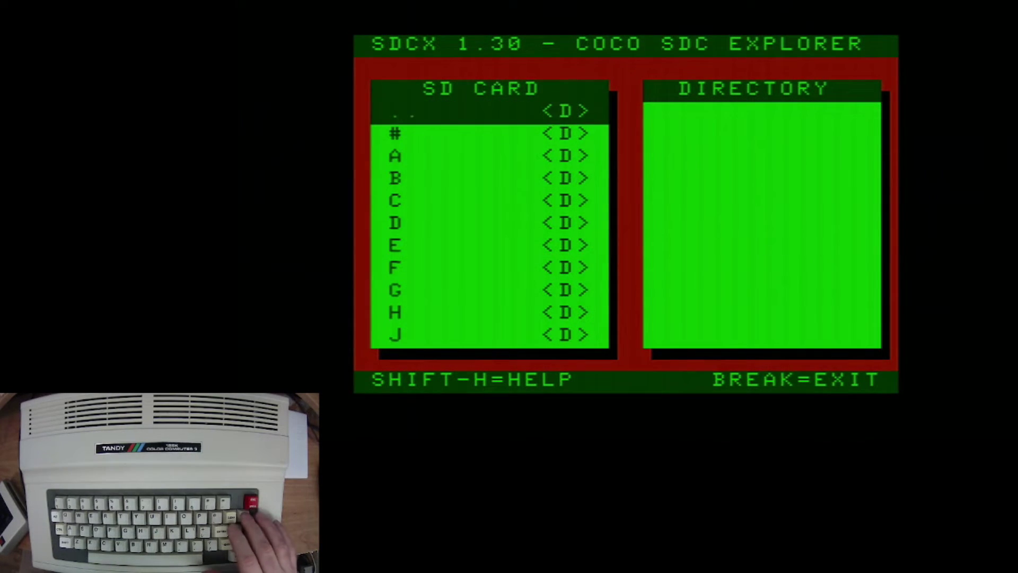
key(Up)
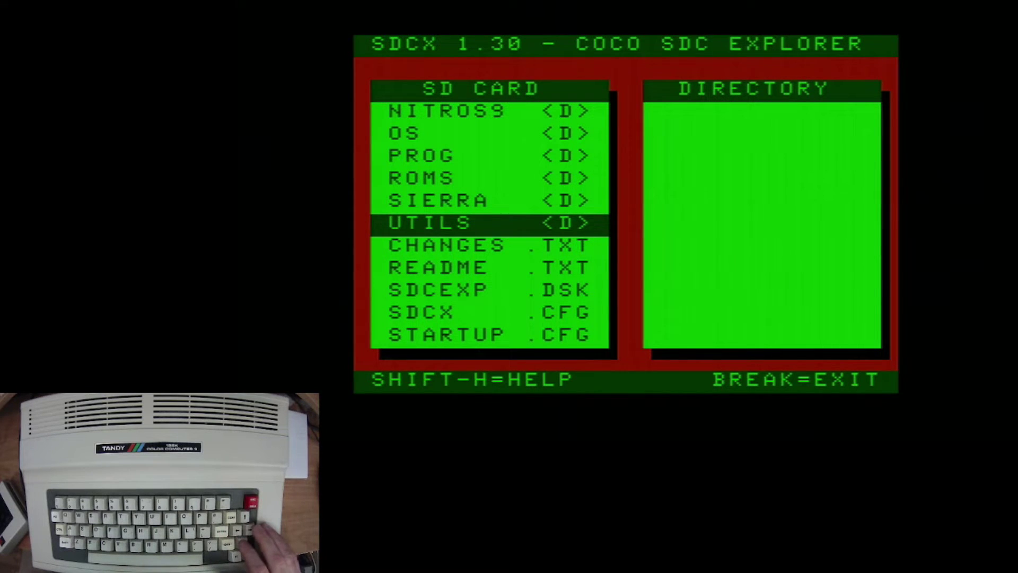
key(Up)
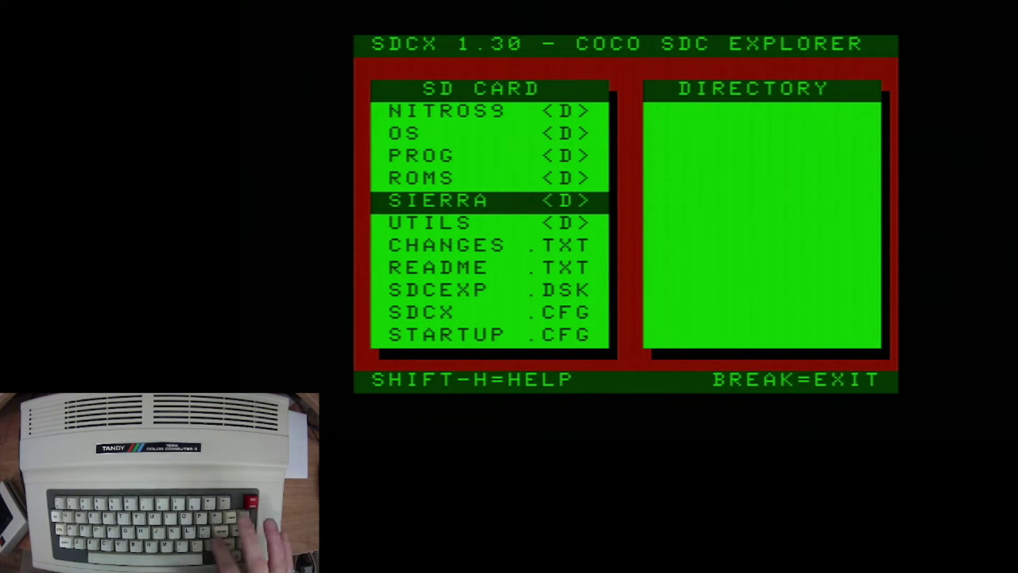
key(Right)
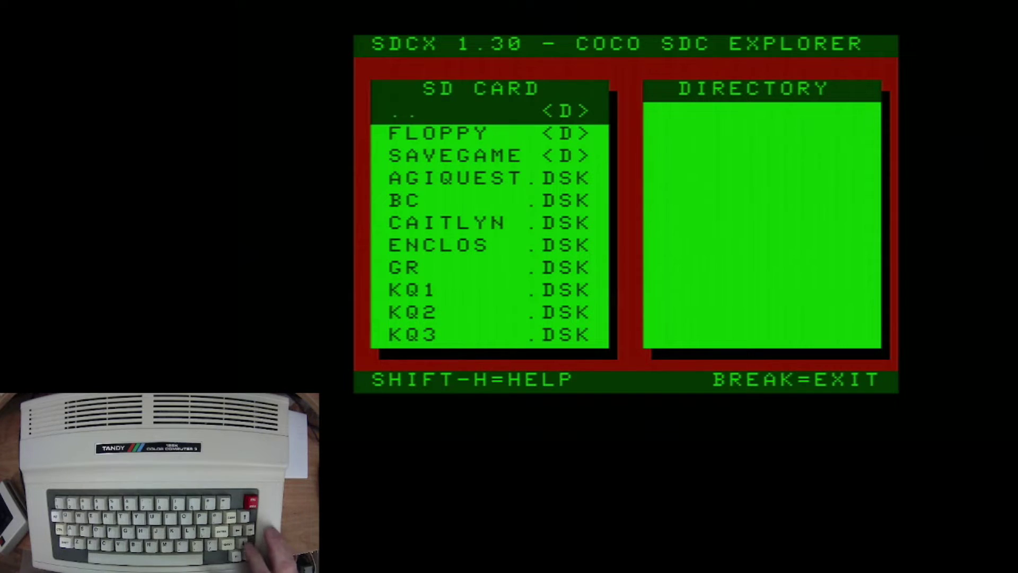
Look through the game disk images in the SIERRA folder down to XMAS.DSK
key(Down)
key(Down)
key(Down)
key(Down)
key(Down)
key(Down)
key(Down)
key(Down)
key(Down)
key(Down)
key(Down)
key(Down)
key(Down)
key(Down)
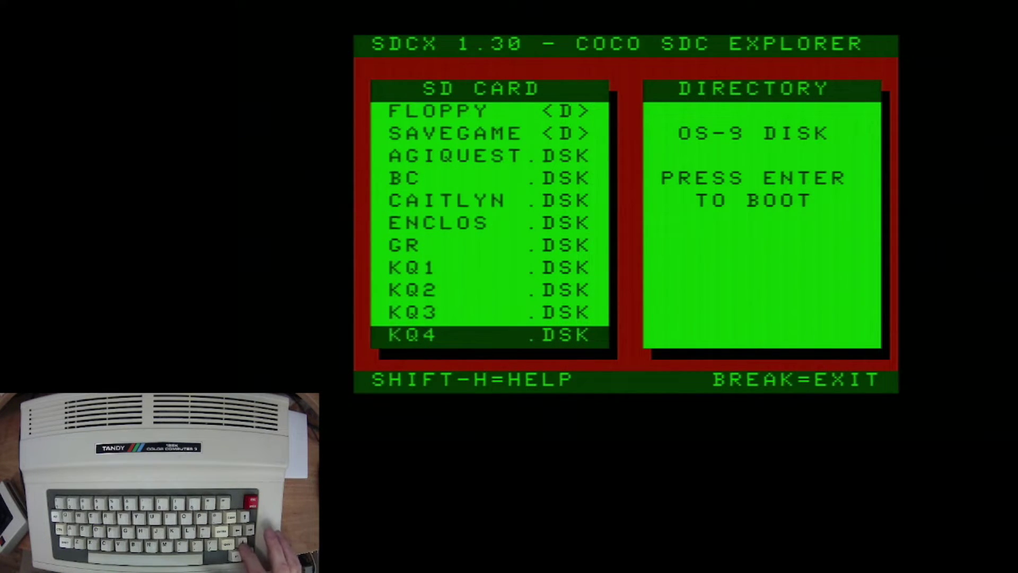
key(Down)
key(Down)
key(Down)
key(Down)
key(Down)
key(Down)
key(Down)
key(Down)
key(Down)
key(Down)
key(Down)
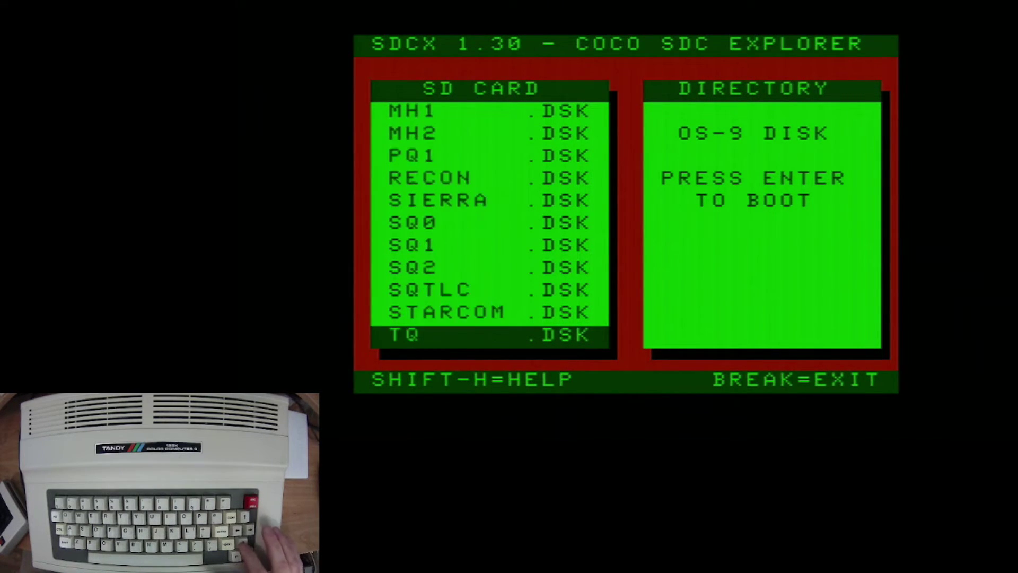
key(Down)
key(Down)
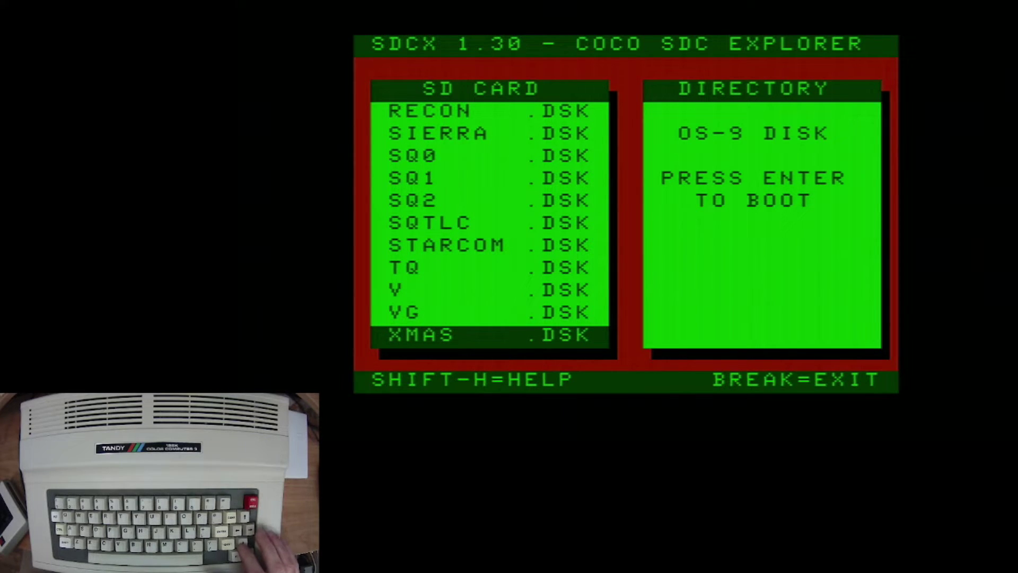
Go back up through the SIERRA disk images and open the SAVEGAME subfolder
key(Up)
key(Up)
key(Up)
key(Up)
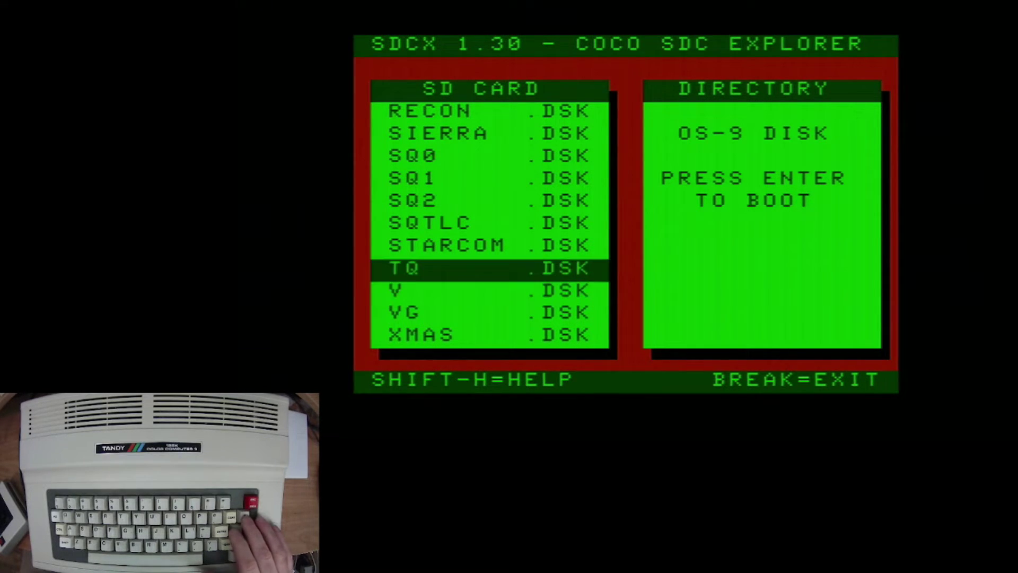
key(Up)
key(Up)
key(Up)
key(Up)
key(Up)
key(Up)
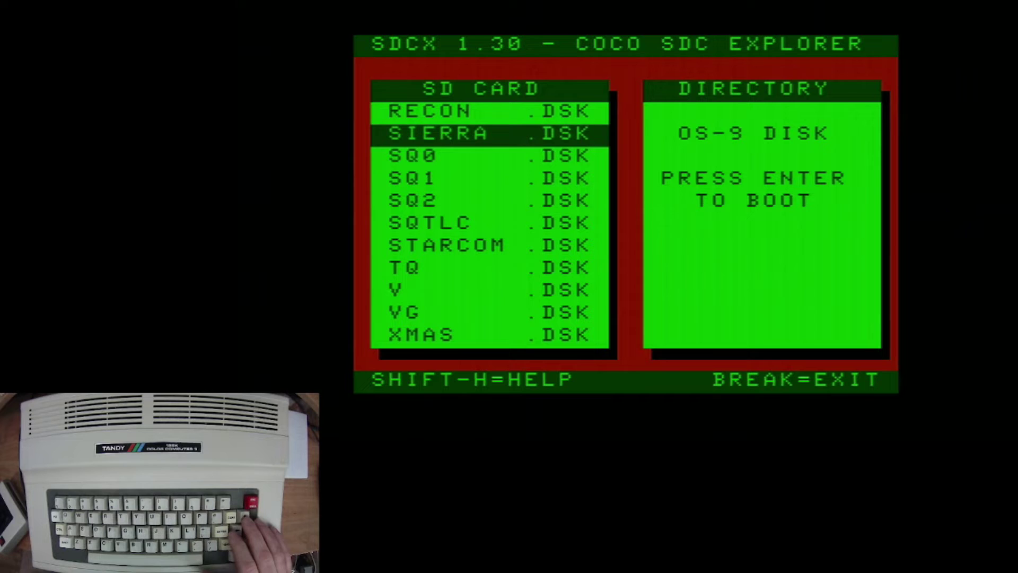
key(Up)
key(Up)
key(Up)
key(Up)
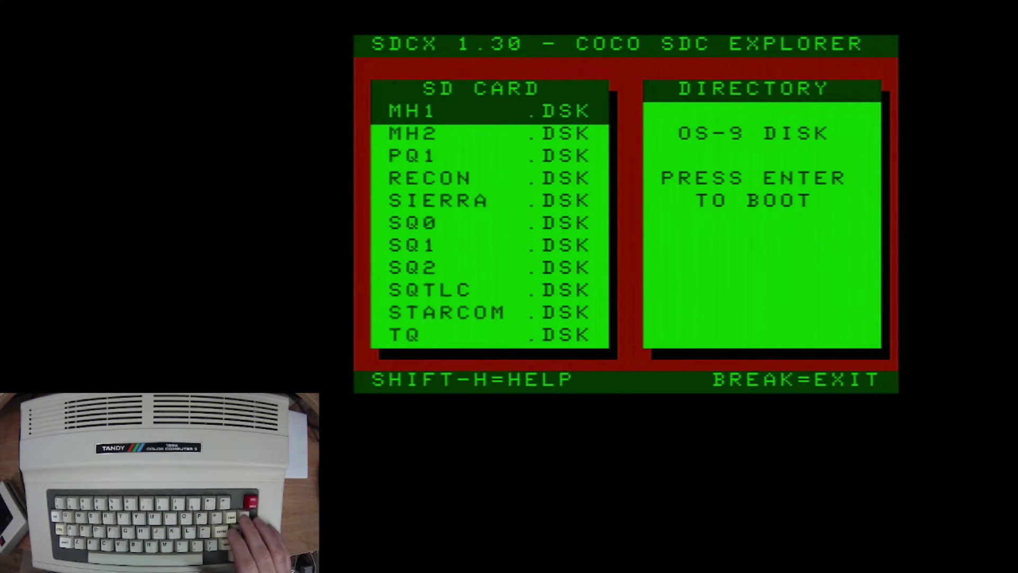
key(Up)
key(Up)
key(Up)
key(Up)
key(Up)
key(Up)
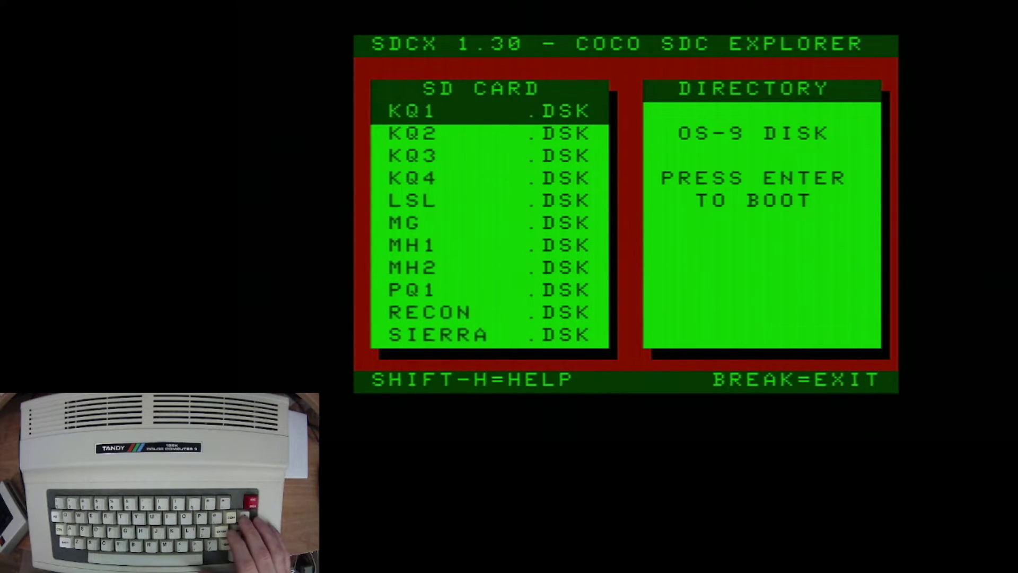
key(Up)
key(Up)
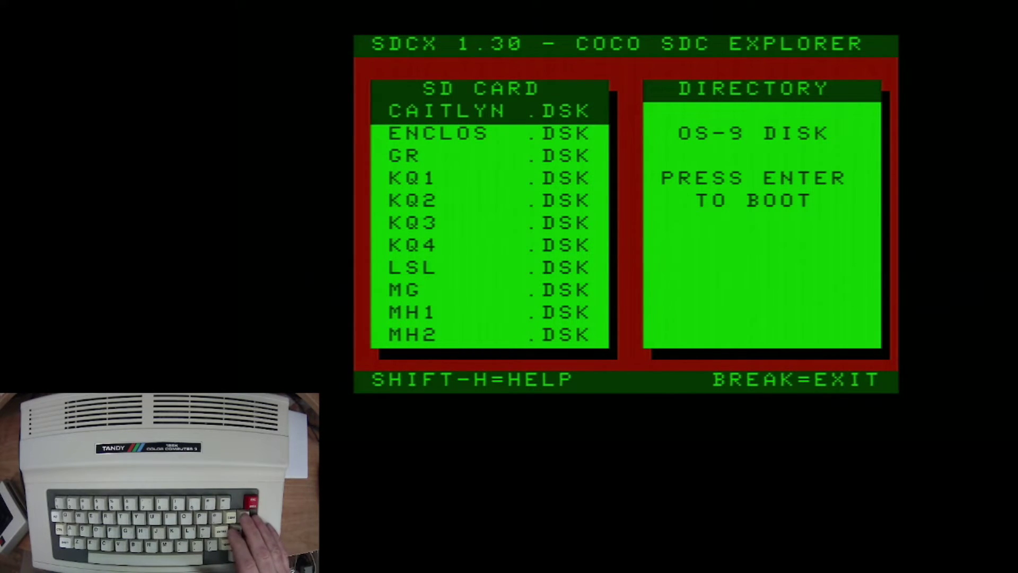
key(Up)
key(Up)
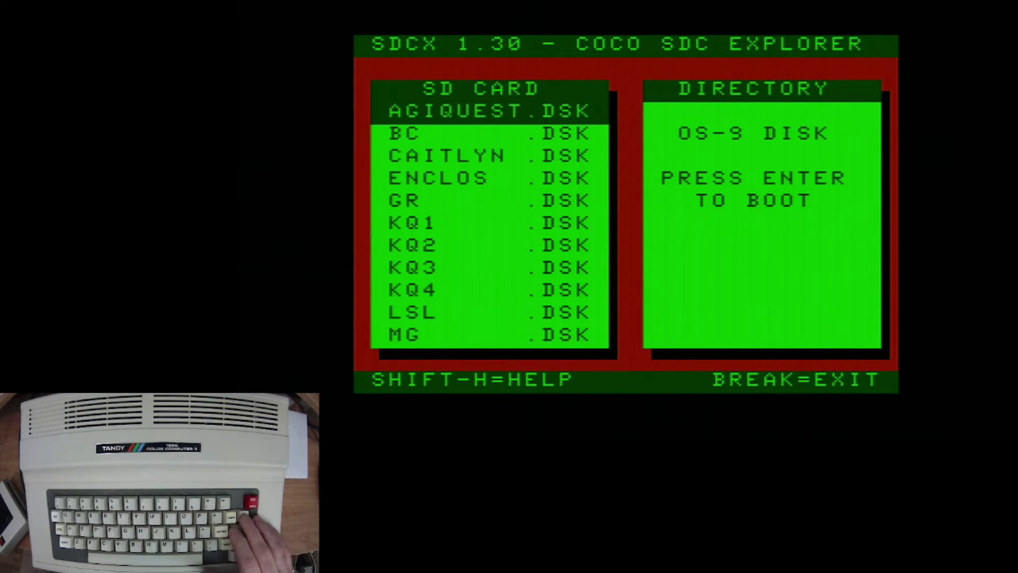
key(Up)
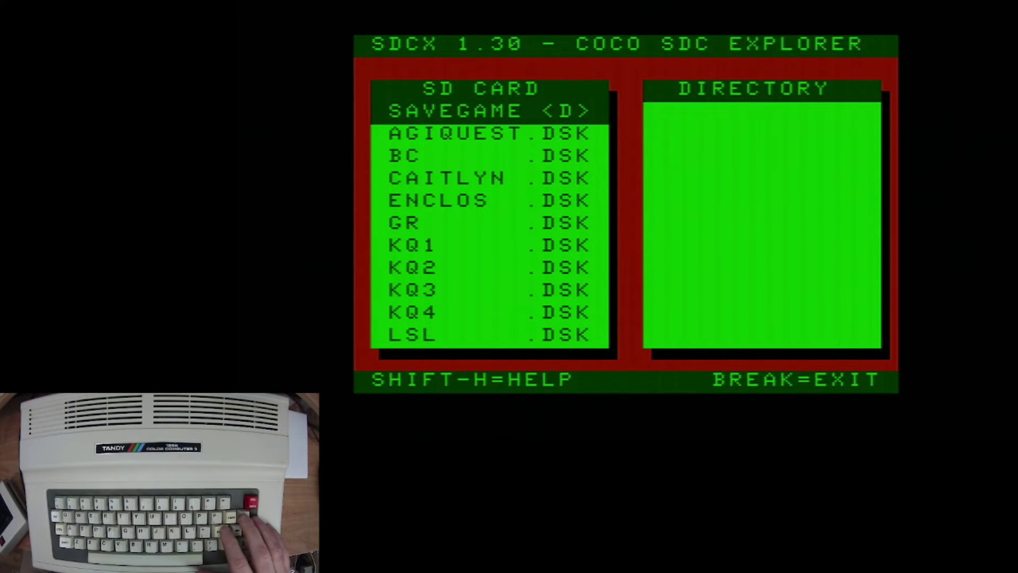
key(Return)
Look through the saved-game disk images in the SAVEGAME folder, from BC-SG.DSK down to the PQ1 and SQ0 images
key(Down)
key(Down)
key(Down)
key(Down)
key(Down)
key(Down)
key(Down)
key(Down)
key(Down)
key(Down)
key(Down)
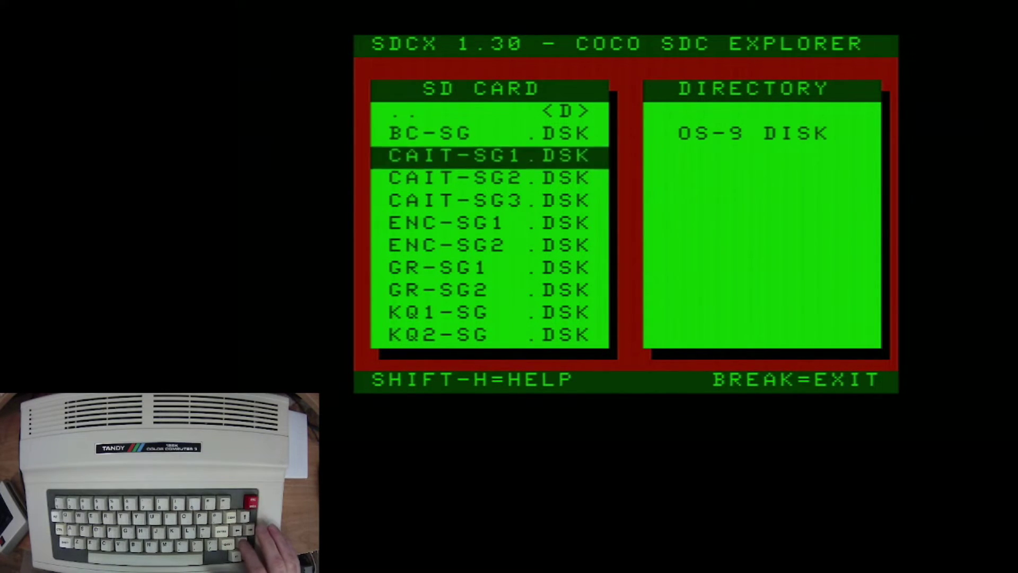
key(Down)
key(Down)
key(Down)
key(Down)
key(Down)
key(Down)
key(Down)
key(Down)
key(Down)
key(Down)
key(Down)
key(Down)
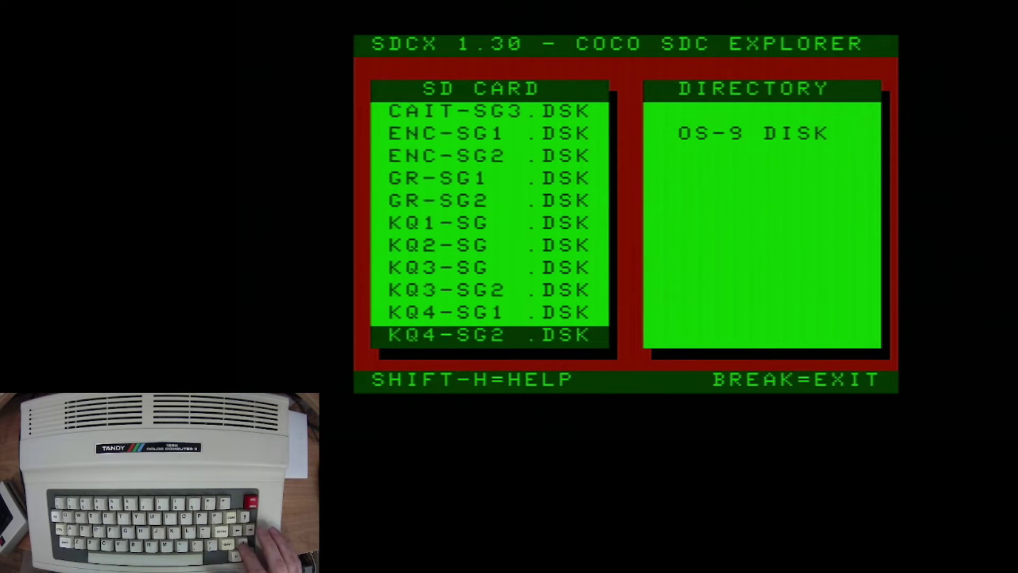
key(Down)
key(Down)
key(Down)
key(Down)
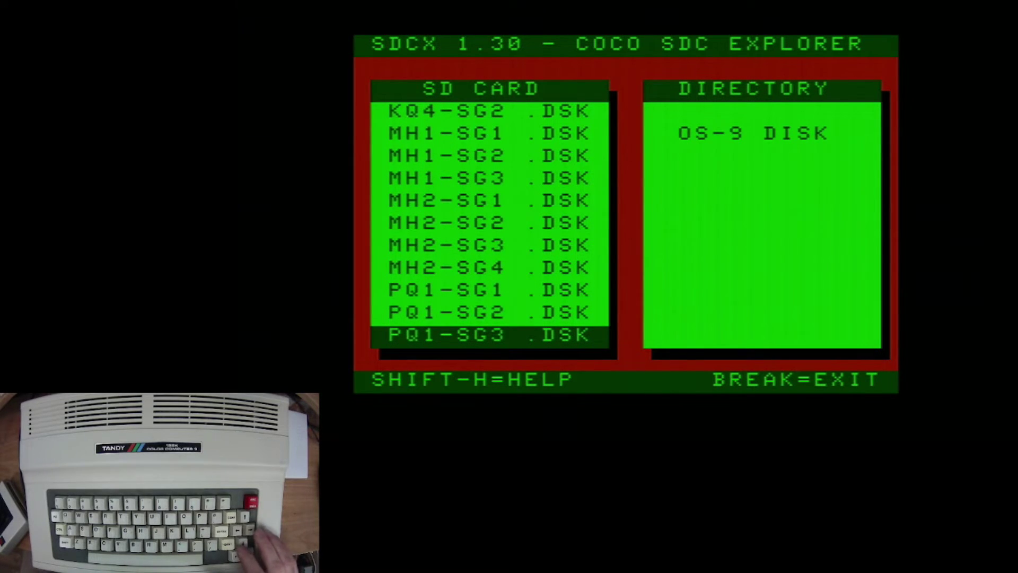
Go back up through the saved-game disk images and return to the SIERRA folder
key(Up)
key(Up)
key(Up)
key(Up)
key(Up)
key(Up)
key(Up)
key(Up)
key(Up)
key(Up)
key(Up)
key(Up)
key(Up)
key(Up)
key(Up)
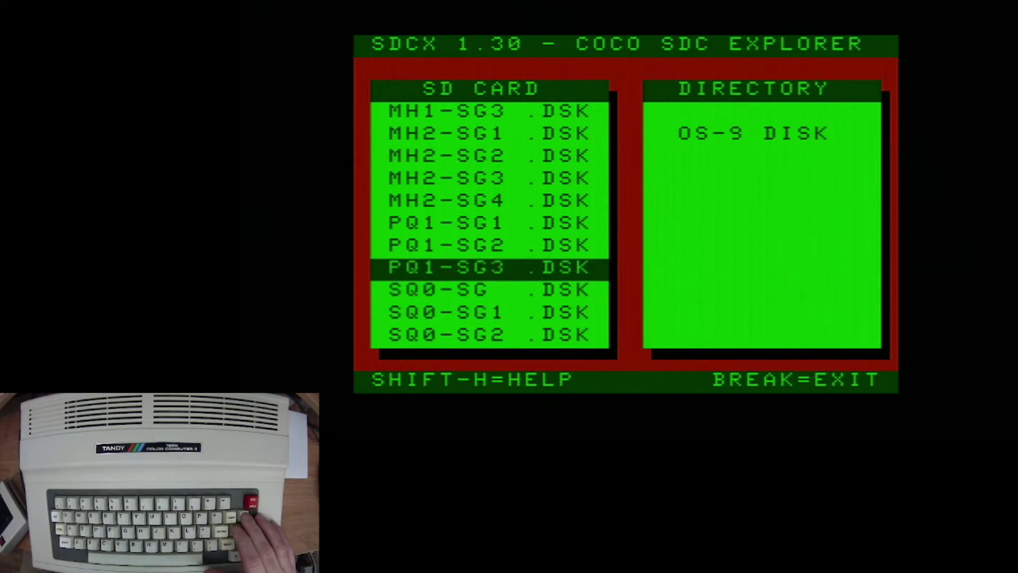
key(Up)
key(Up)
key(Up)
key(Up)
key(Up)
key(Up)
key(Up)
key(Up)
key(Up)
key(Up)
key(Up)
key(Up)
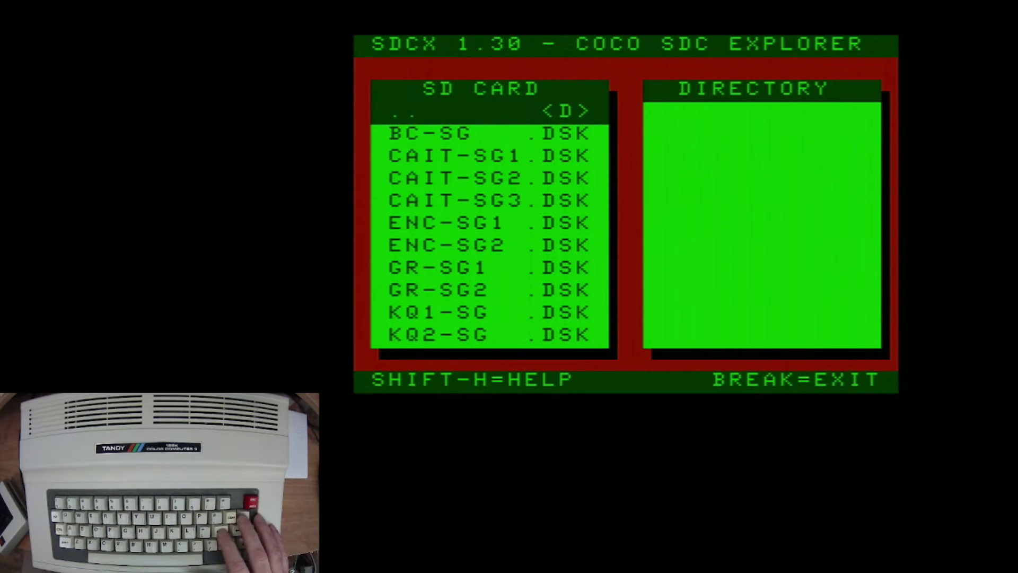
key(Return)
Boot the KQ1.DSK disk image from the SIERRA folder
key(Down)
key(Down)
key(Down)
key(Down)
key(Down)
key(Down)
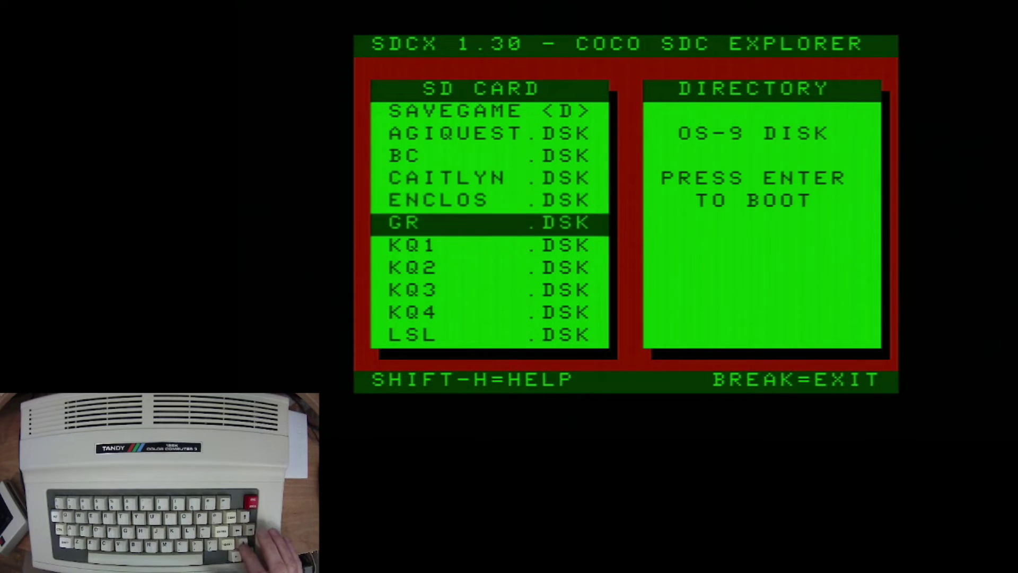
key(Return)
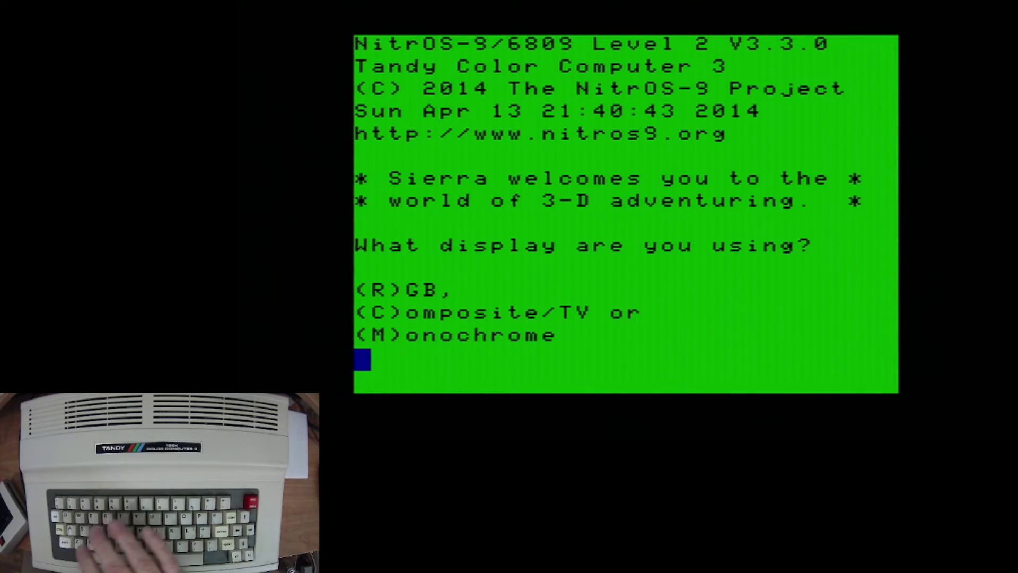
Choose the RGB display for the Sierra adventure and move the character in the scene outside the castle
text(r)
key(Return)
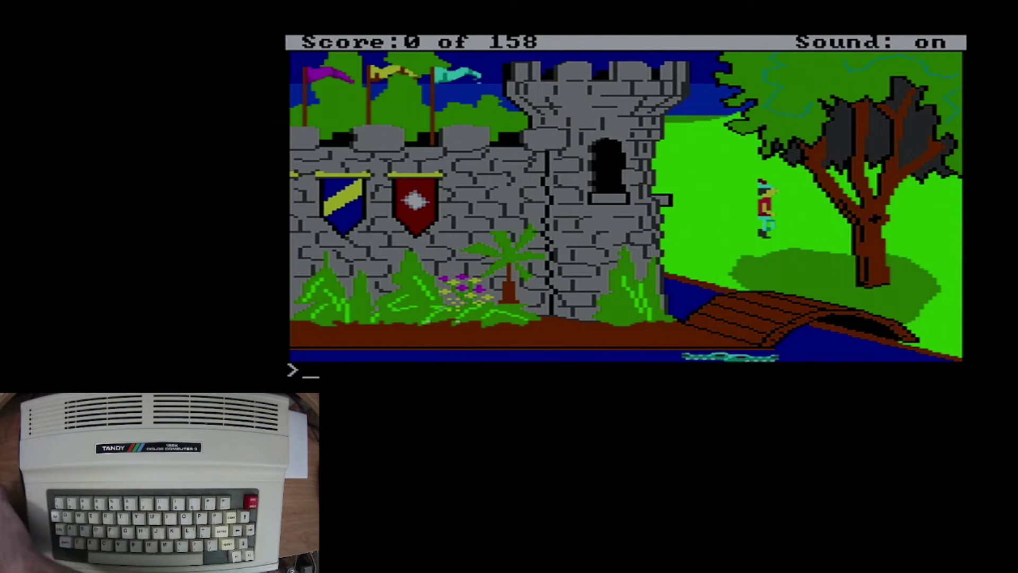
key(Down)
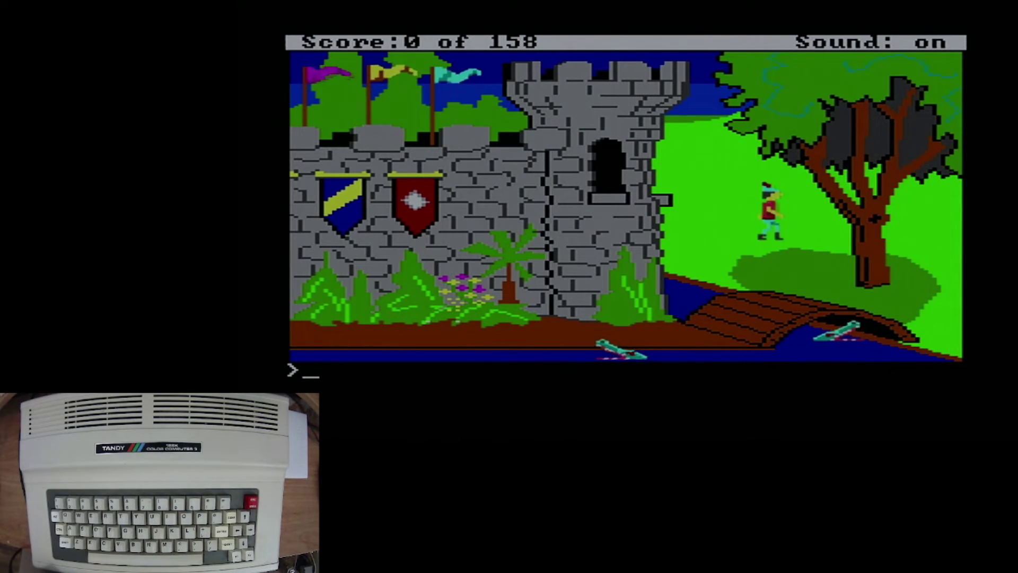